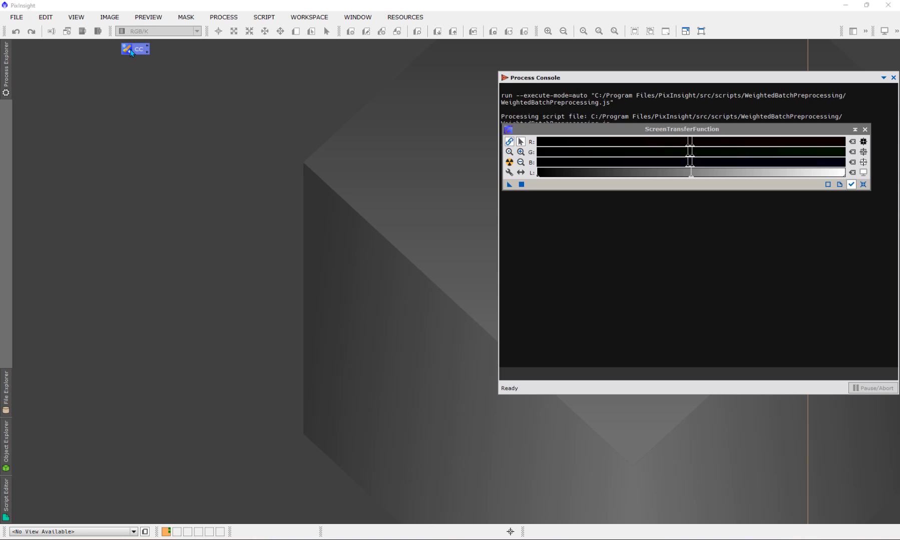
Save the CosmeticCorrection settings as a new process icon, then close the window.
double_click(129, 50)
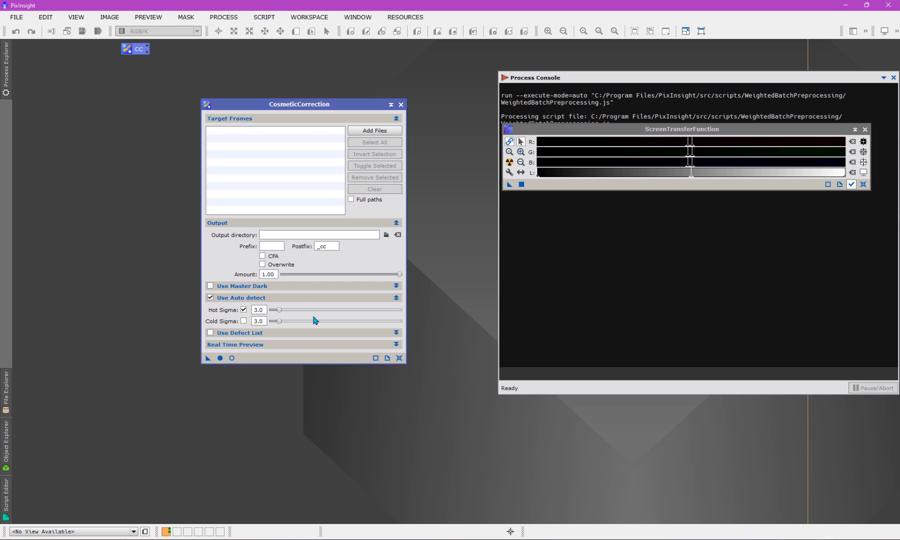
left_click_drag(208, 358, 163, 352)
left_click(400, 105)
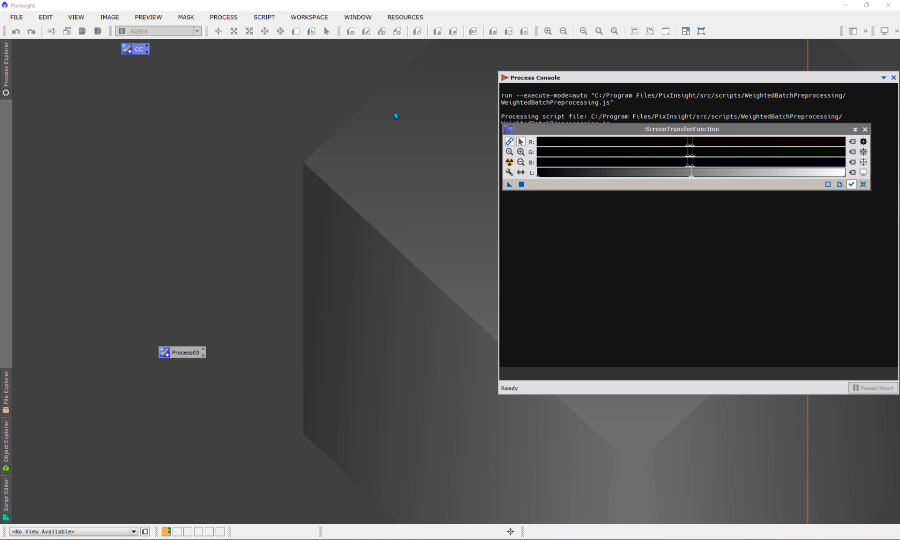
Rename the Process03 icon to CosmeticCorr and place it just below CC.
left_click(203, 351)
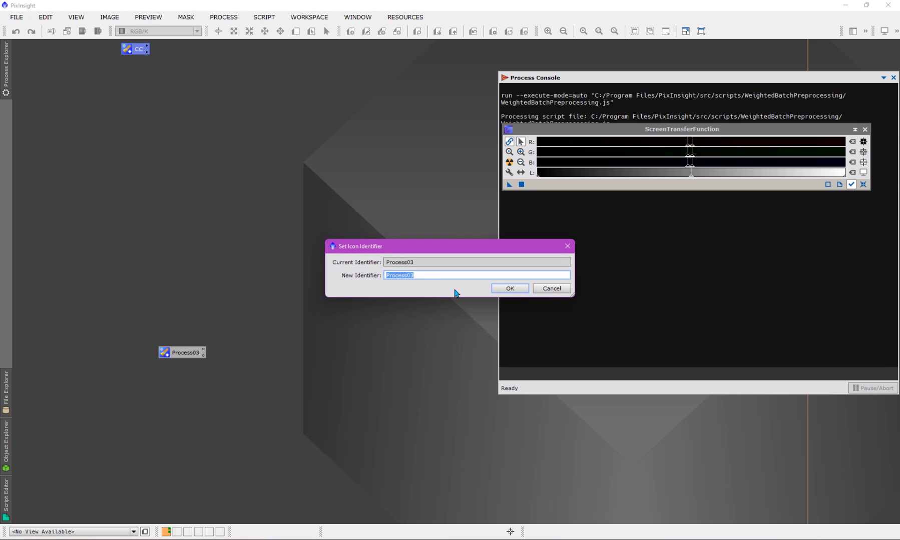
type("CC")
key("BackSpace")
type("Co")
key("BackSpace")
key("BackSpace")
type("osmeticCoor")
key("BackSpace")
key("BackSpace")
type("rr")
left_click(514, 287)
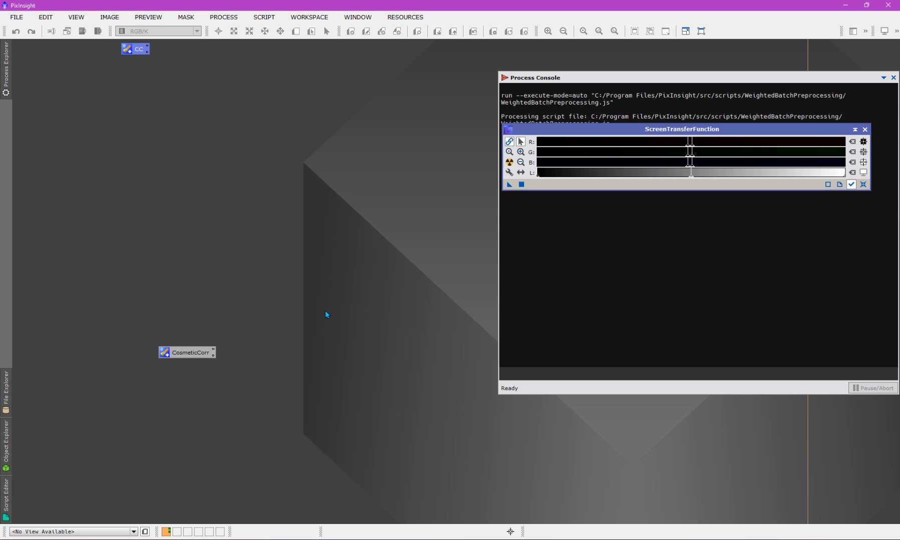
left_click_drag(175, 354, 137, 65)
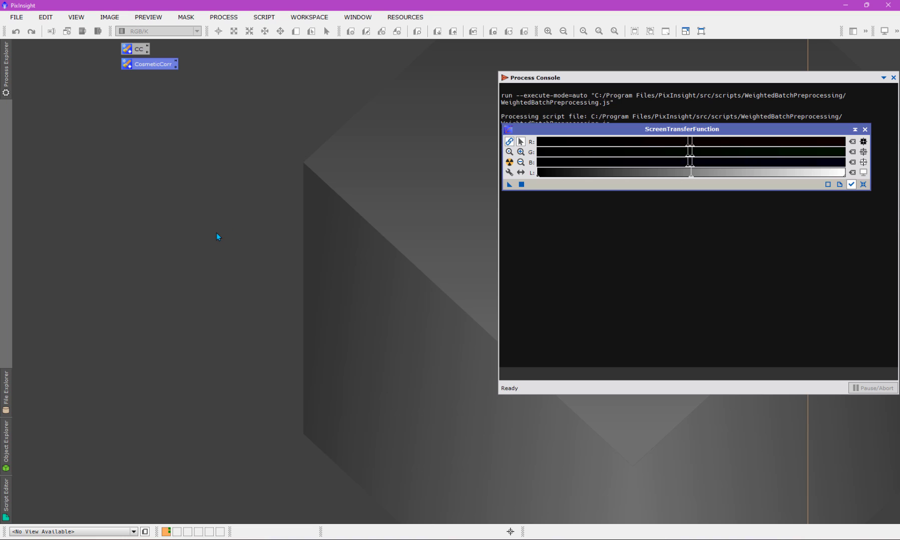
Launch the WeightedBatchPreprocessing script from the Batch Processing scripts.
left_click(249, 18)
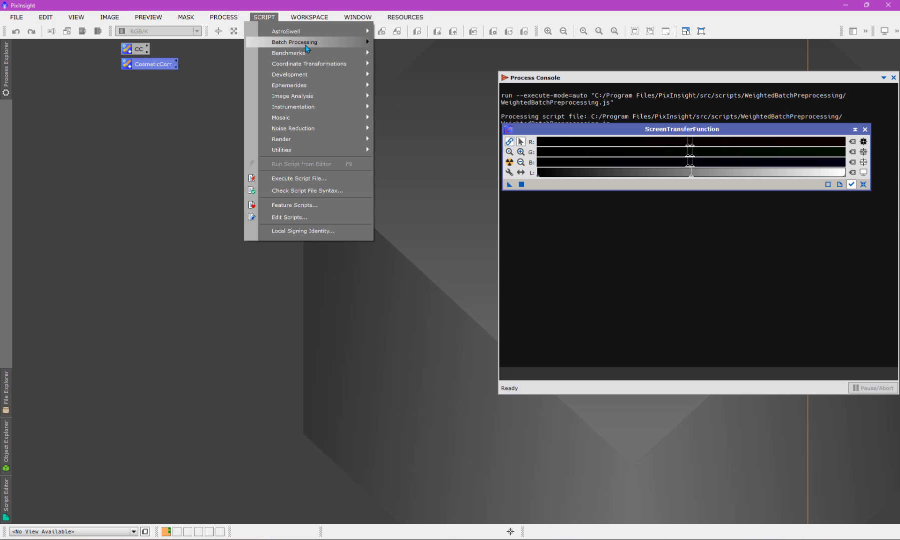
mouse_move(307, 44)
left_click(419, 142)
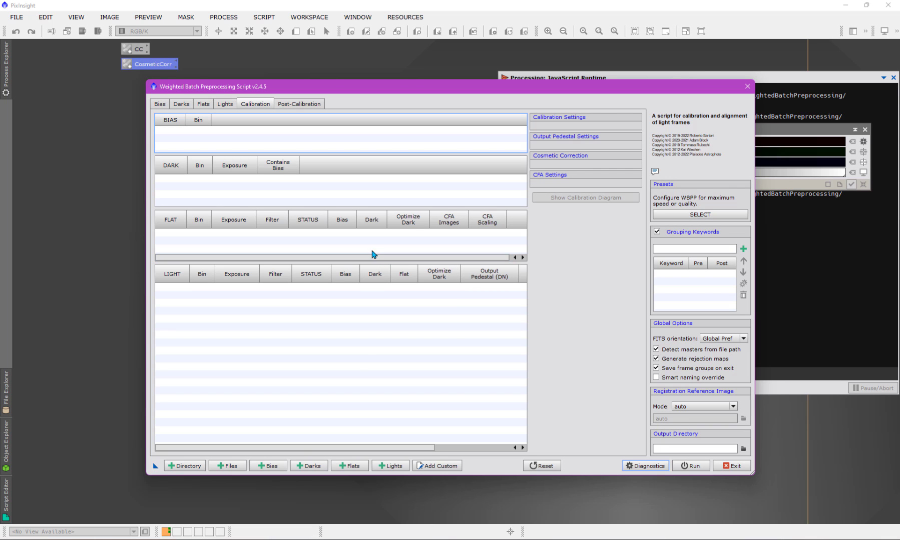
Open the Select Root Directory dialog with the + Directory button.
left_click(201, 467)
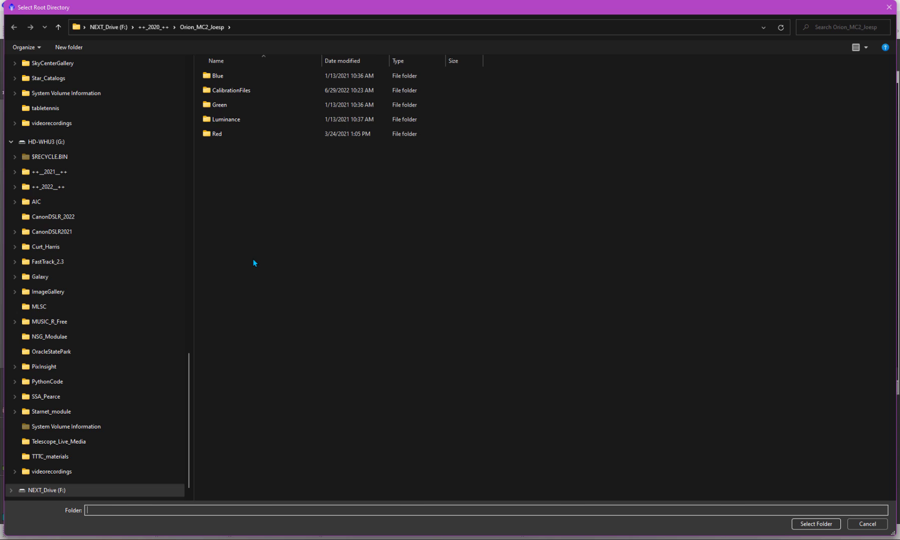
Check the CalibrationFiles folder, then load Orion_MC2_Joesp as the WBPP root directory.
double_click(231, 91)
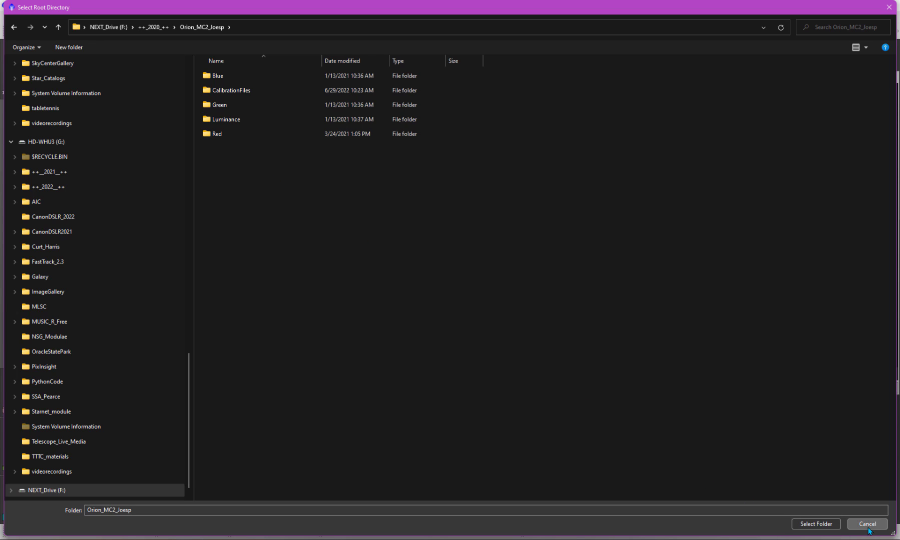
left_click(867, 524)
left_click(184, 466)
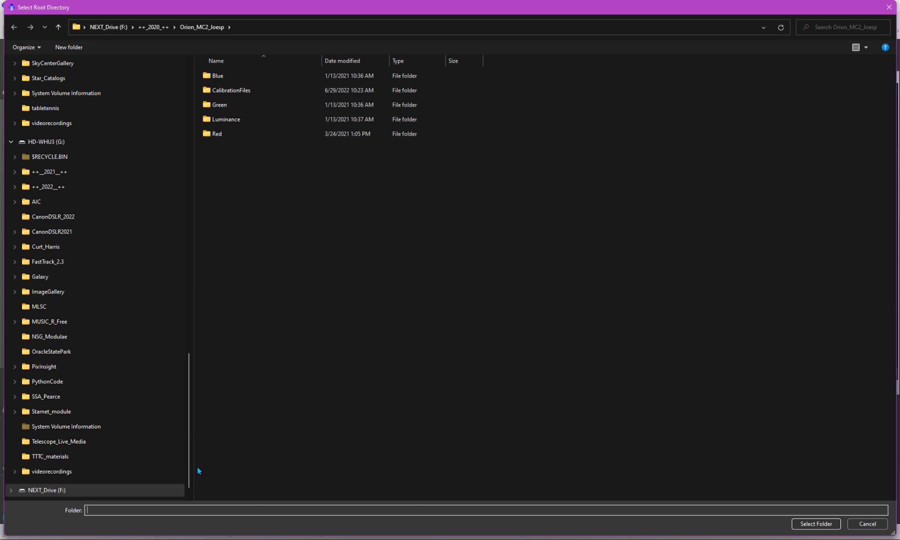
left_click(801, 525)
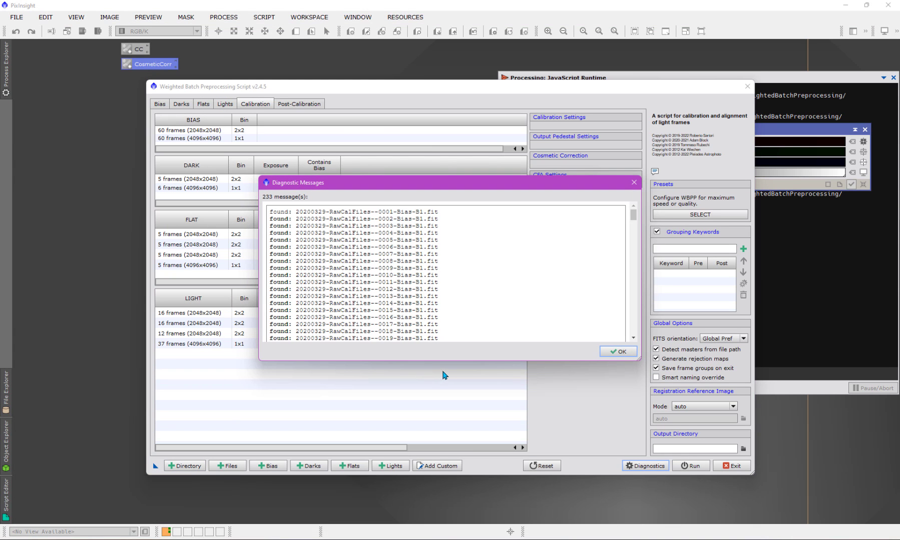
Dismiss the diagnostics and browse the bias frames grouped under Binning 2 and Binning 1.
left_click(634, 183)
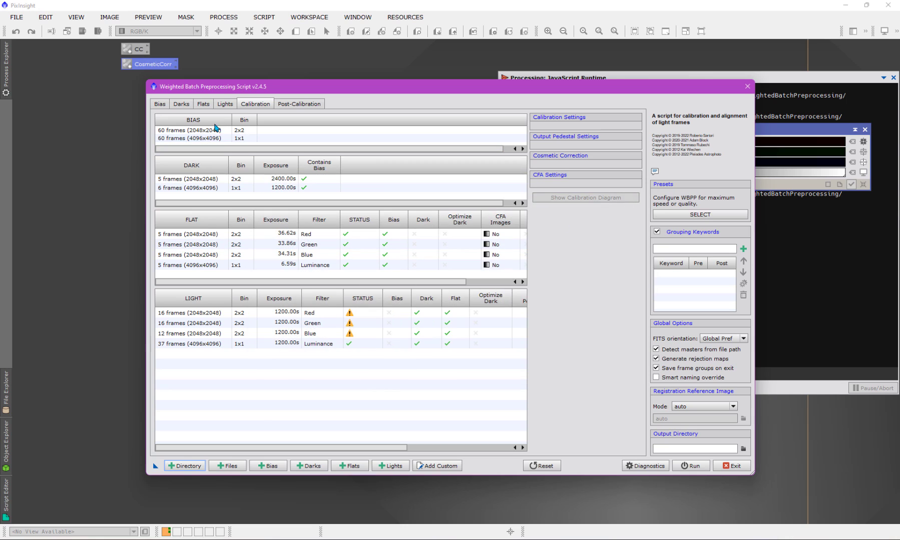
left_click(160, 104)
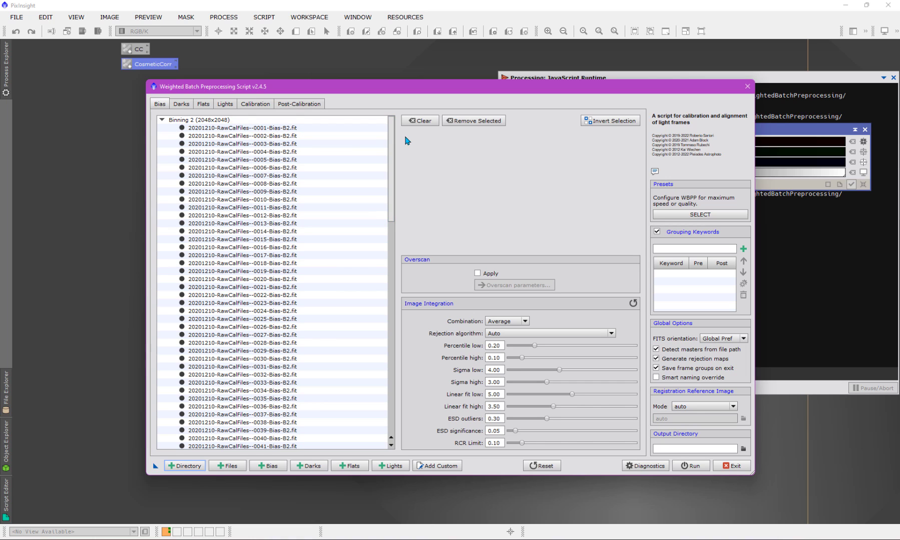
left_click_drag(389, 136, 378, 285)
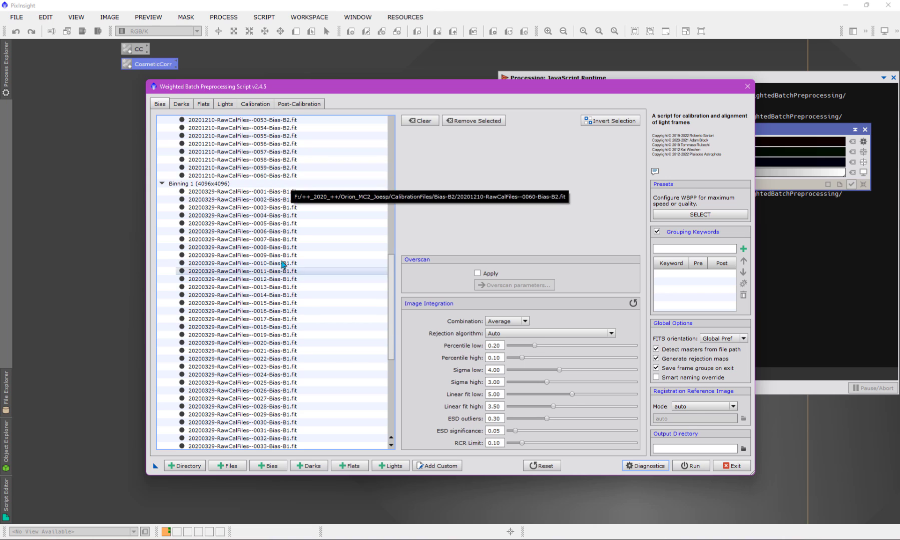
scroll(288, 197, "down", 5)
scroll(289, 175, "up", 12)
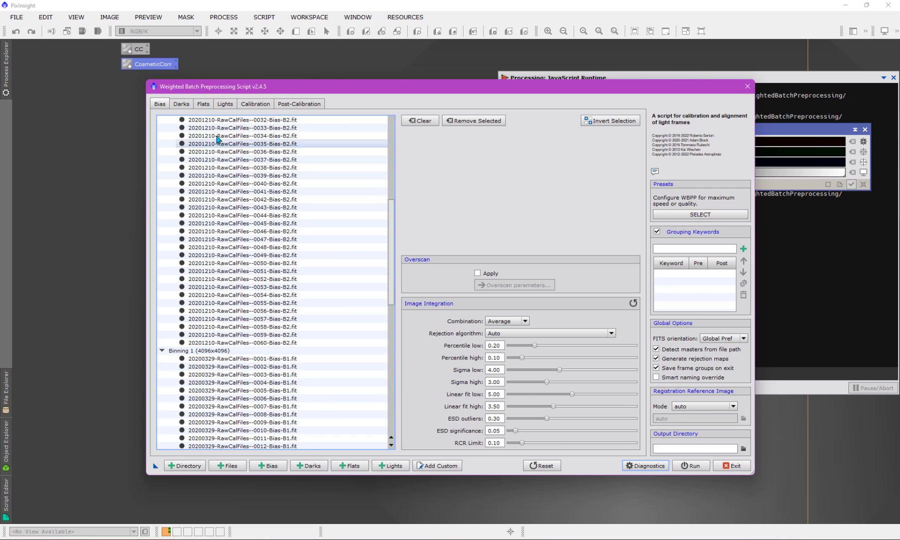
Review the Darks and Flats lists, then scroll through the 1200 s Blue, Green, Red and Luminance lights.
left_click(182, 104)
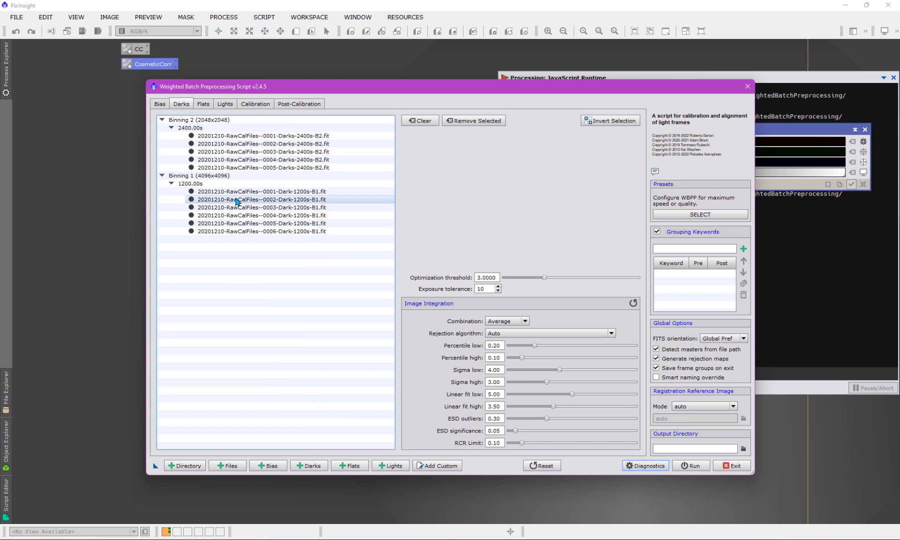
left_click(205, 105)
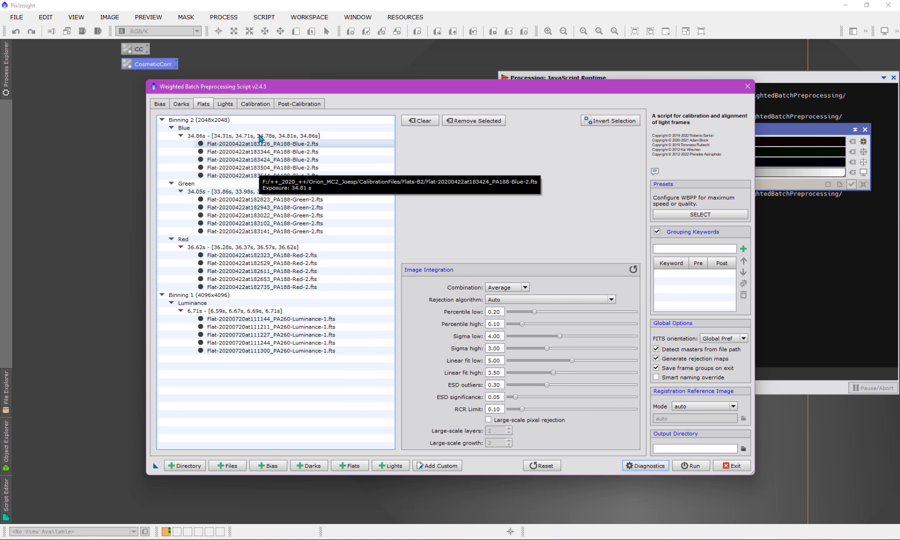
left_click(225, 106)
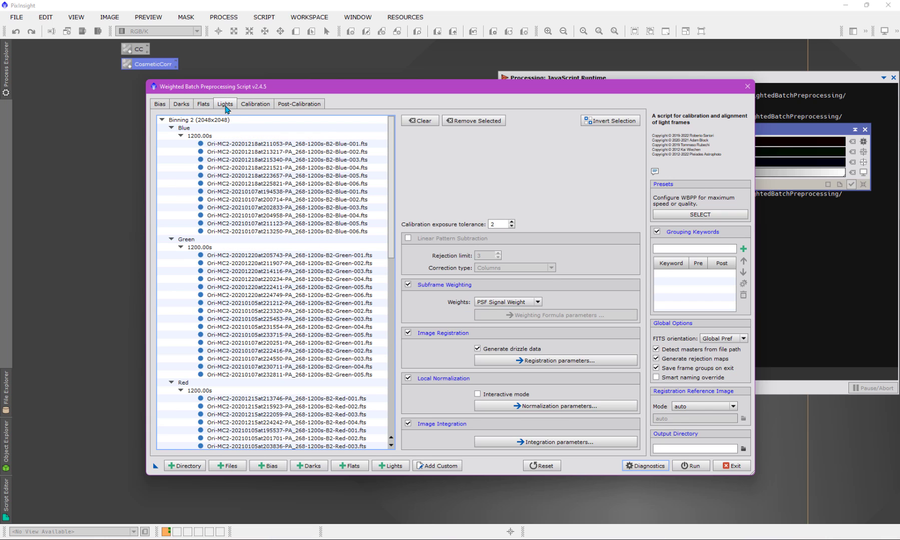
scroll(395, 177, "down", 3)
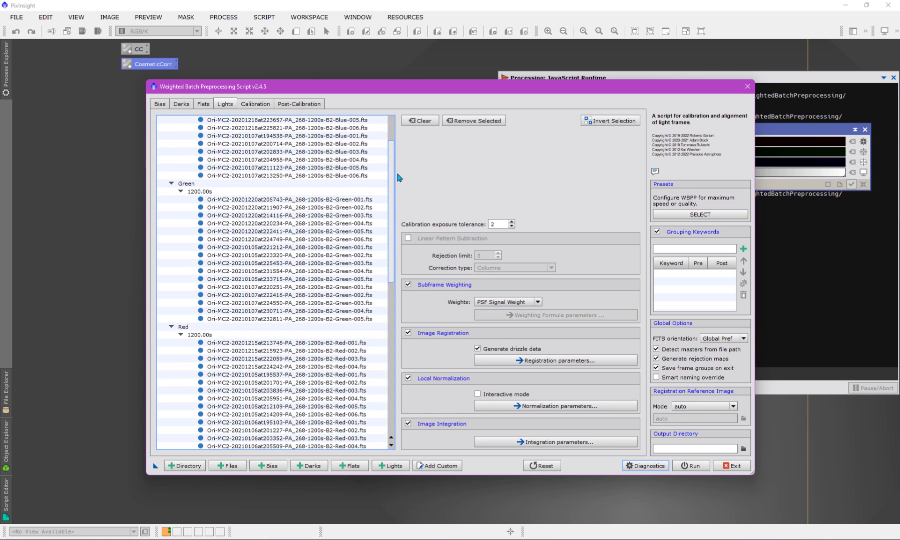
scroll(399, 190, "down", 5)
scroll(396, 165, "up", 9)
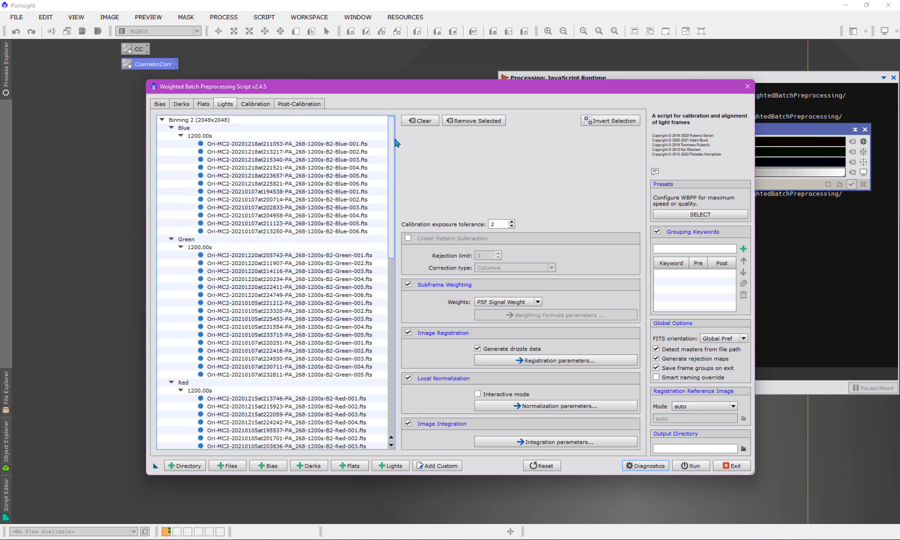
scroll(395, 150, "down", 12)
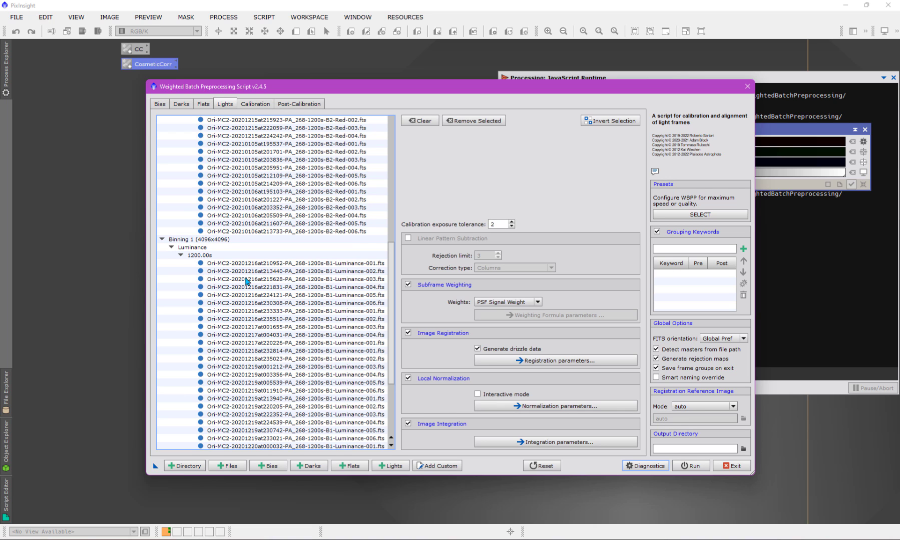
Widen the WBPP window and show the calibration diagram for the 1x1 Luminance flats.
left_click_drag(146, 207, 36, 199)
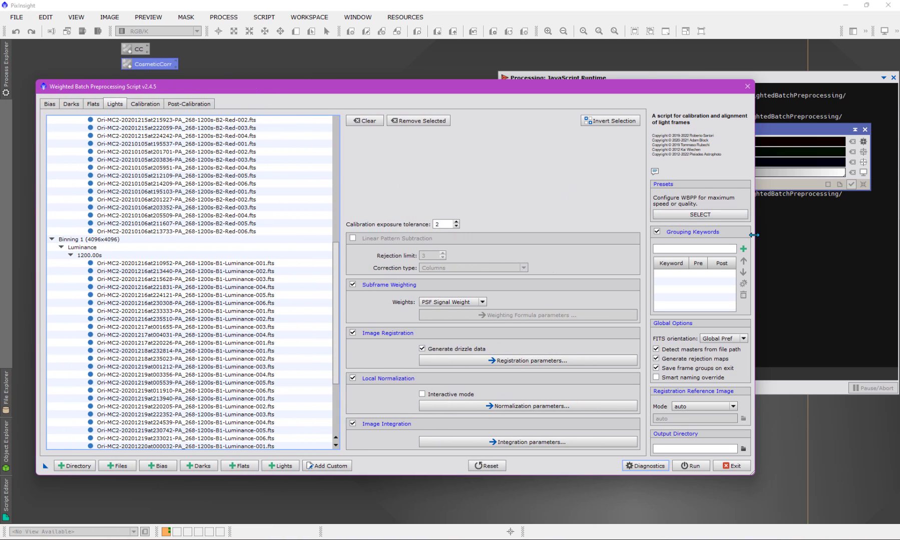
left_click_drag(753, 234, 862, 230)
left_click(141, 104)
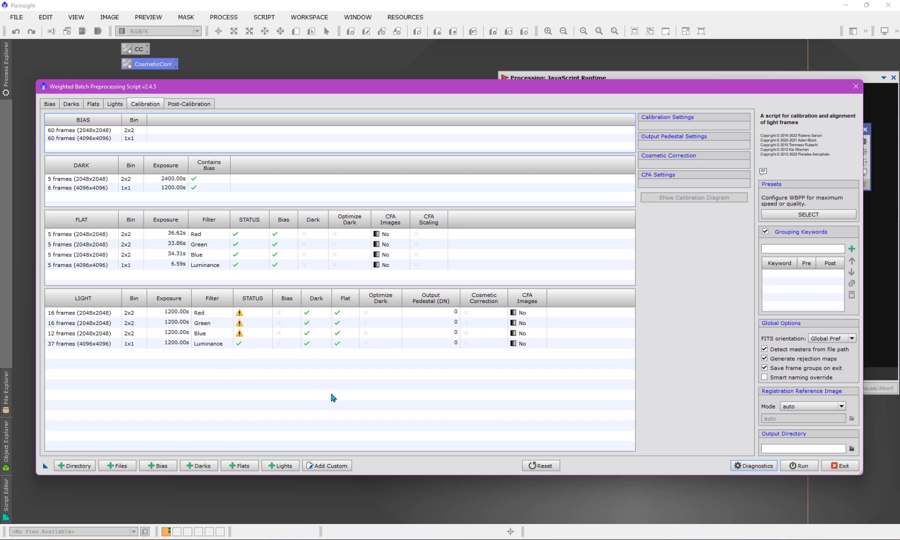
left_click(177, 344)
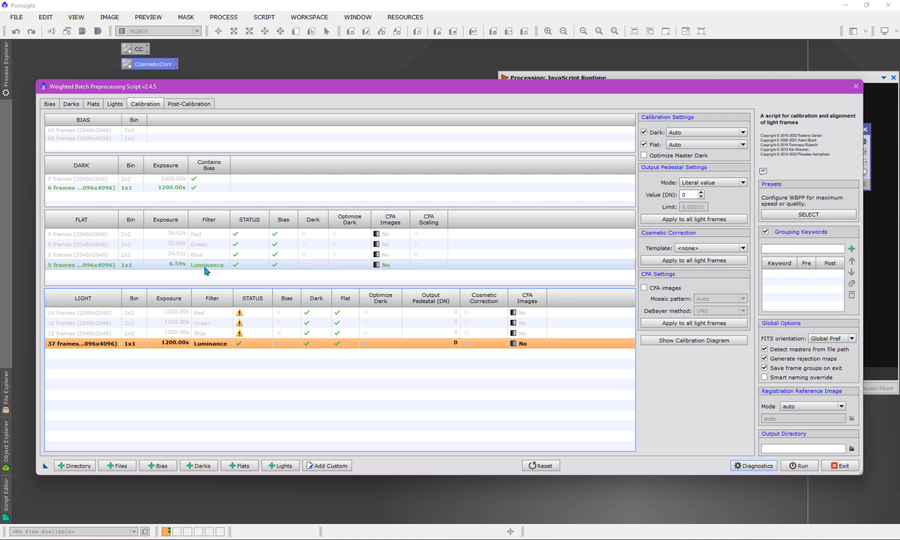
left_click(204, 265)
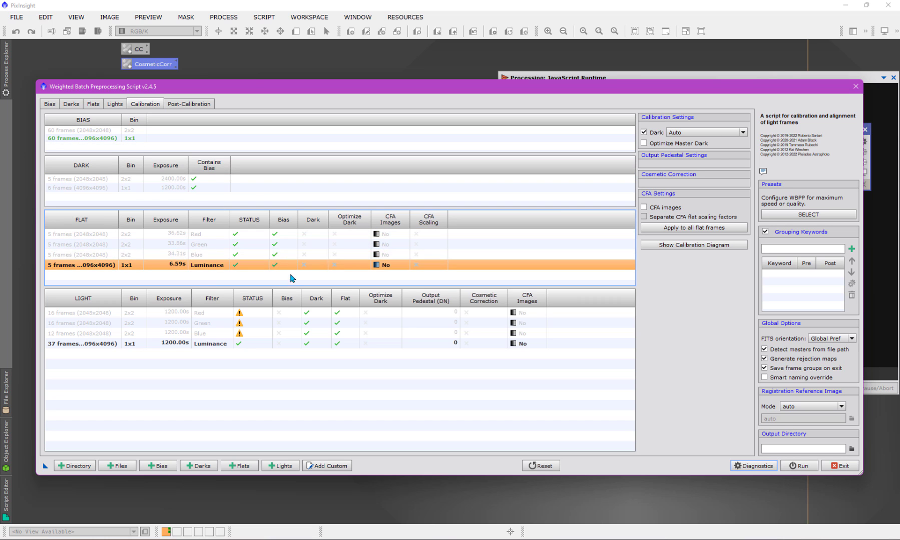
left_click(691, 247)
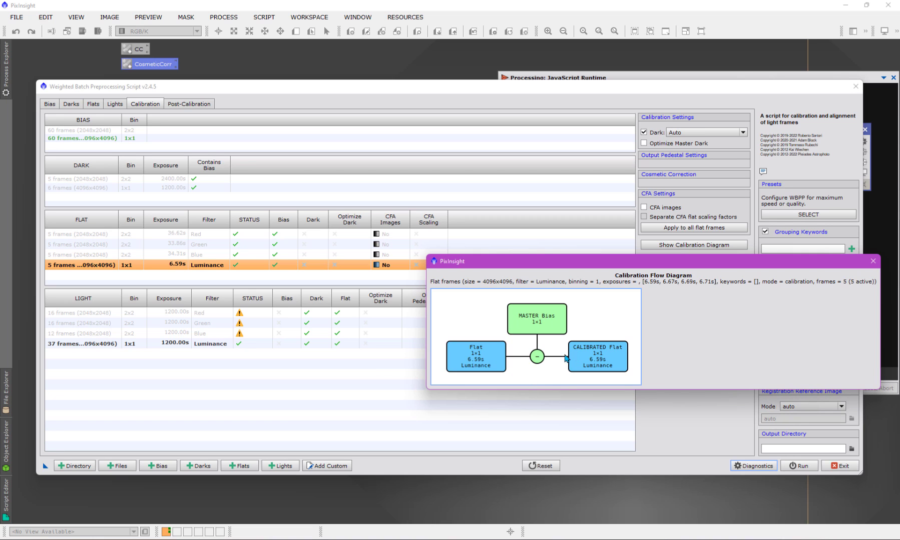
Review the Luminance lights' calibration diagram and set their cosmetic correction template to CC.
left_click(873, 262)
left_click(310, 344)
left_click(672, 341)
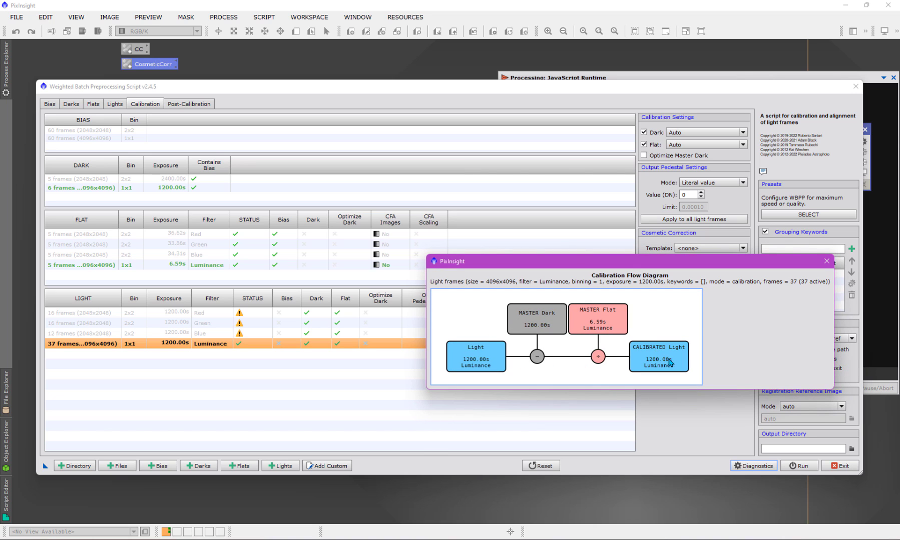
left_click(826, 261)
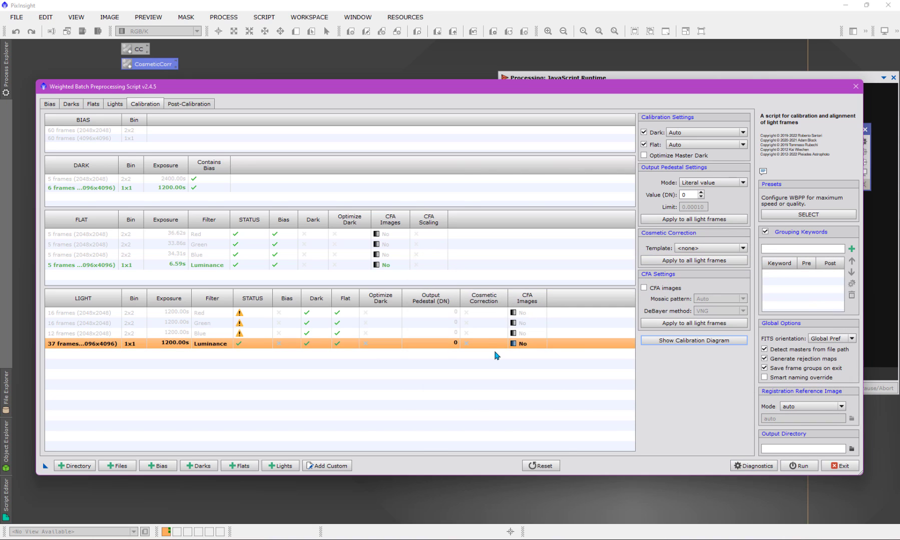
left_click(699, 249)
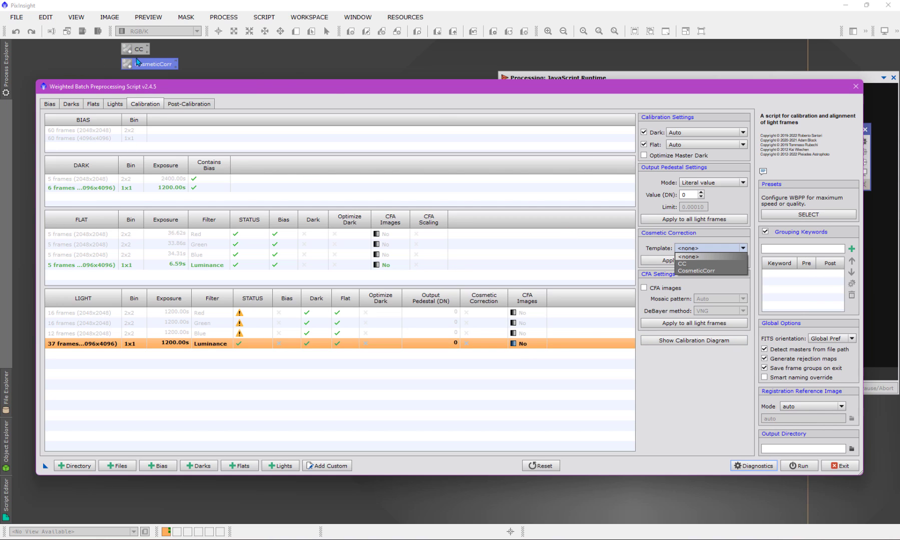
left_click(688, 264)
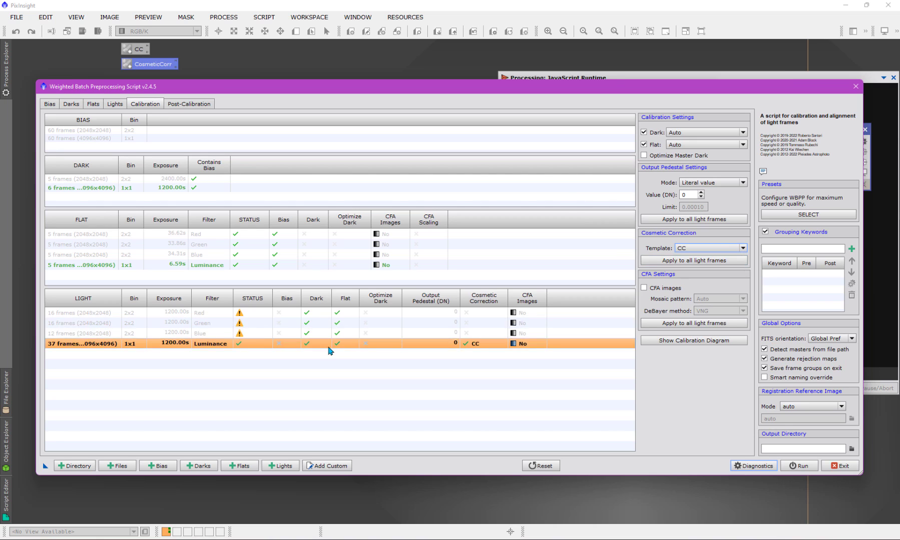
Assign CosmeticCorr to the Blue lights and apply it to all light frame groups.
left_click(260, 334)
left_click(674, 261)
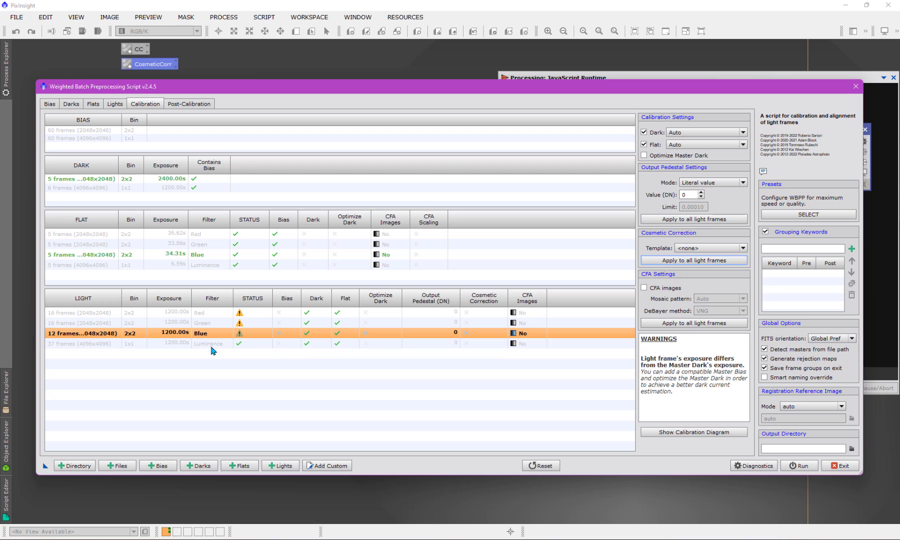
left_click(186, 346)
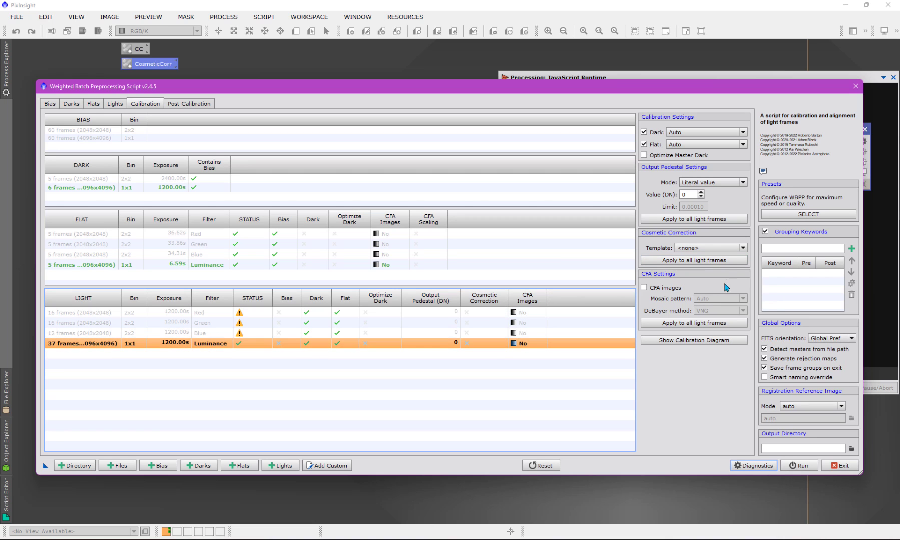
left_click(708, 249)
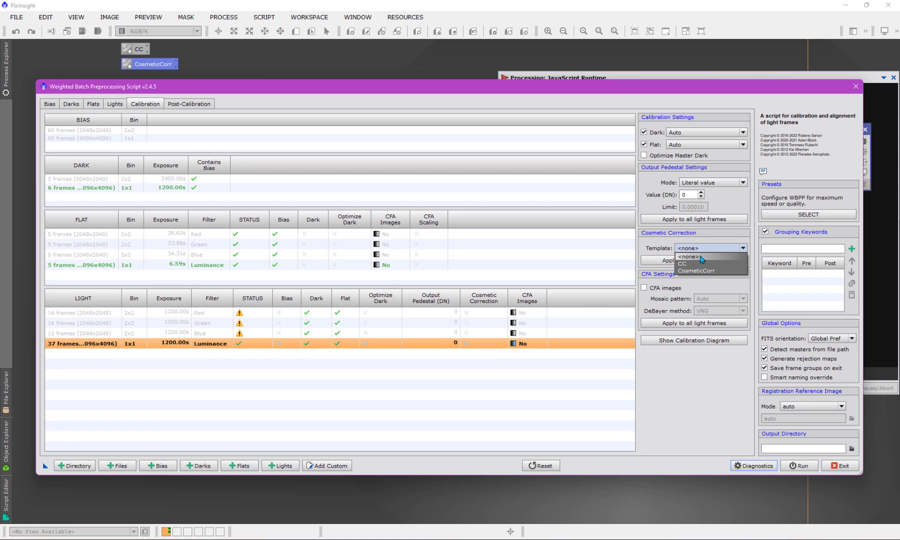
left_click(693, 264)
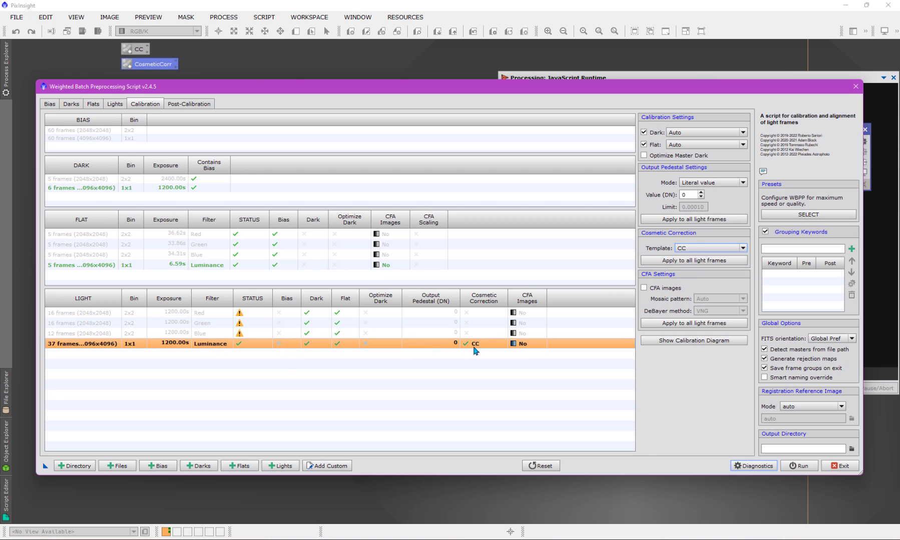
left_click(209, 334)
left_click(693, 248)
left_click(694, 270)
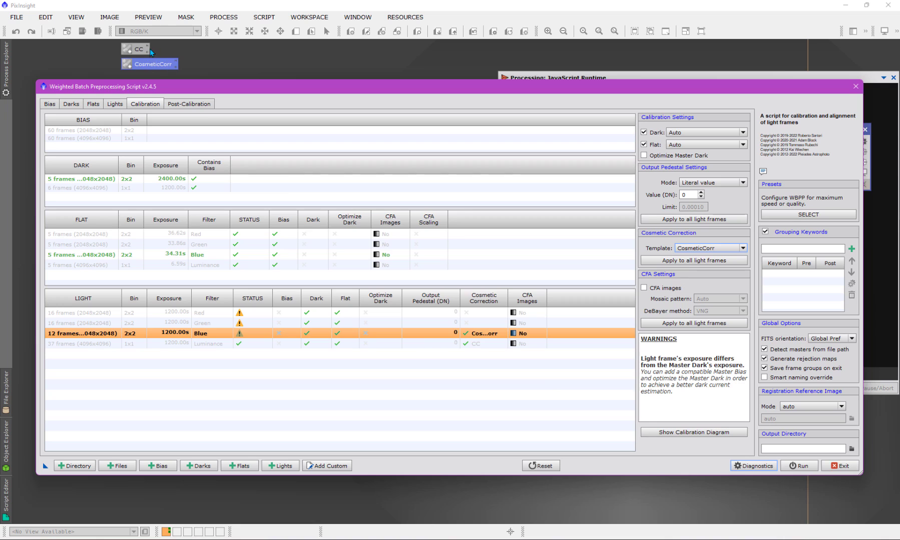
left_click(693, 264)
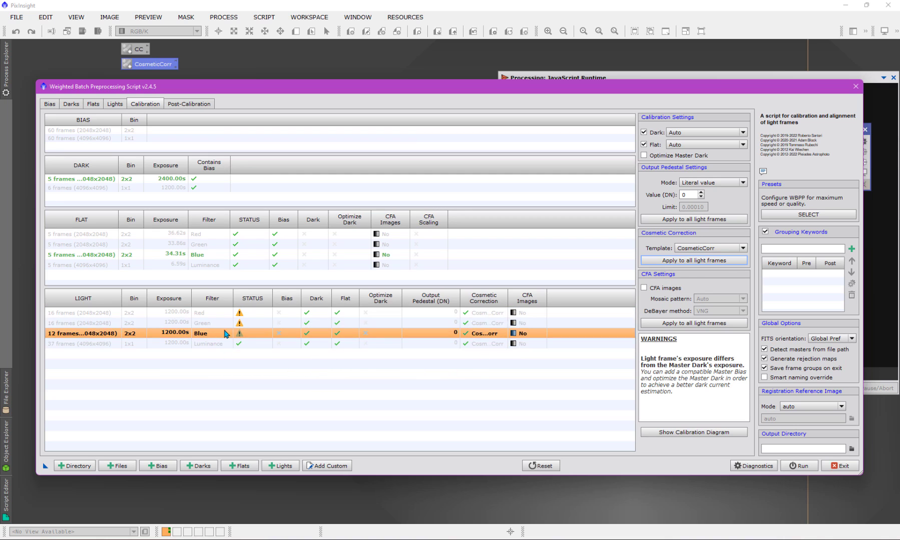
Turn on Optimize Master Dark for the Blue light frames.
left_click(184, 334)
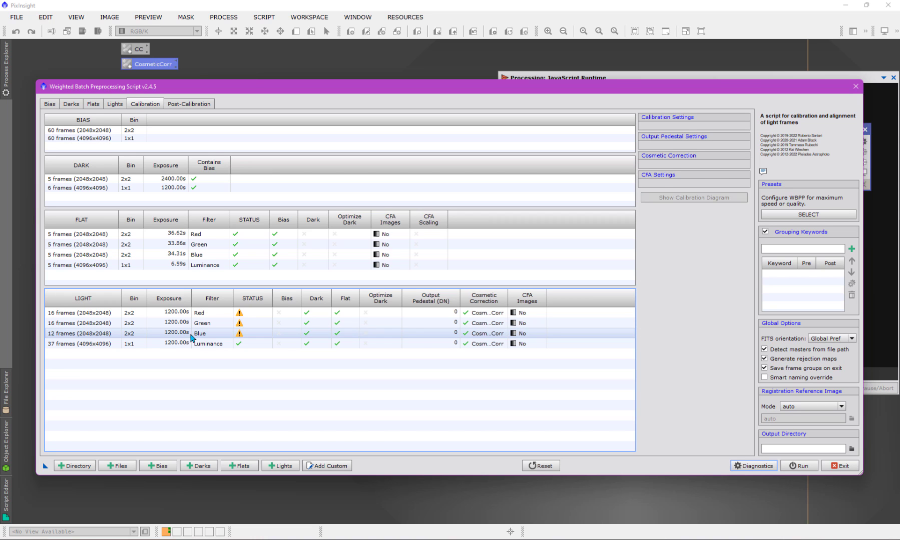
left_click(187, 335)
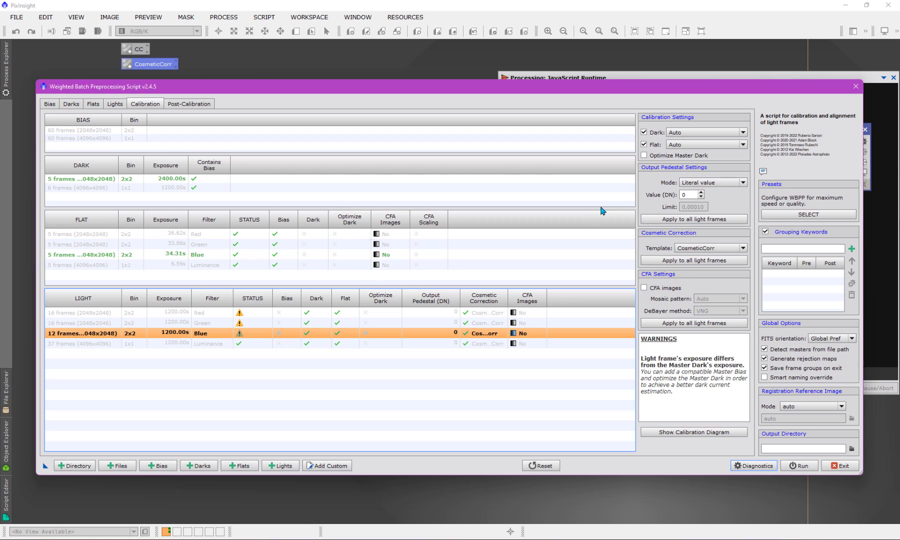
left_click(645, 156)
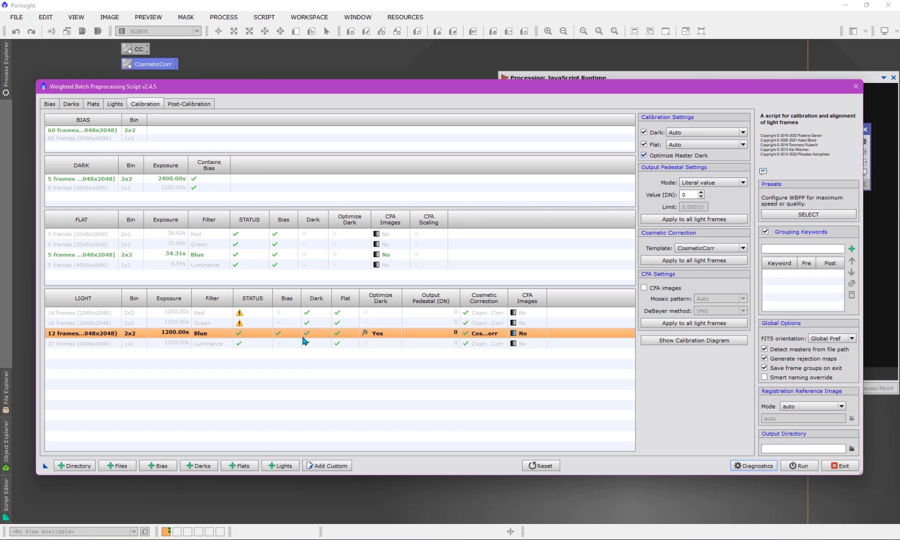
Turn on Optimize Master Dark for the Green and Red light frame groups.
left_click(217, 324)
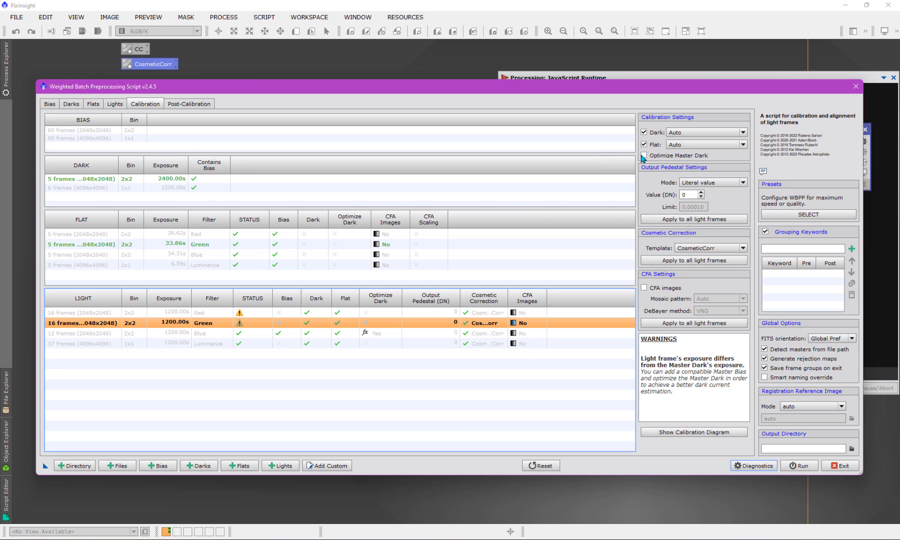
left_click(198, 314)
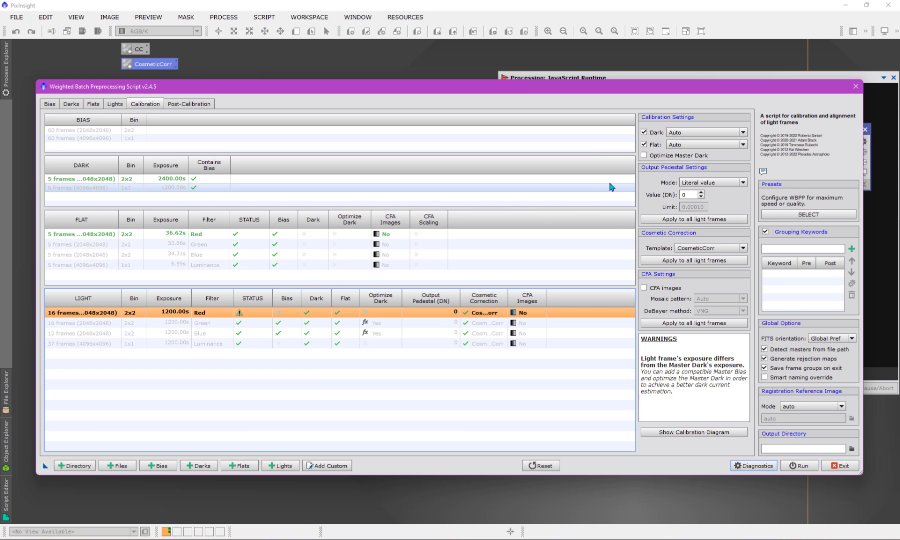
left_click(650, 156)
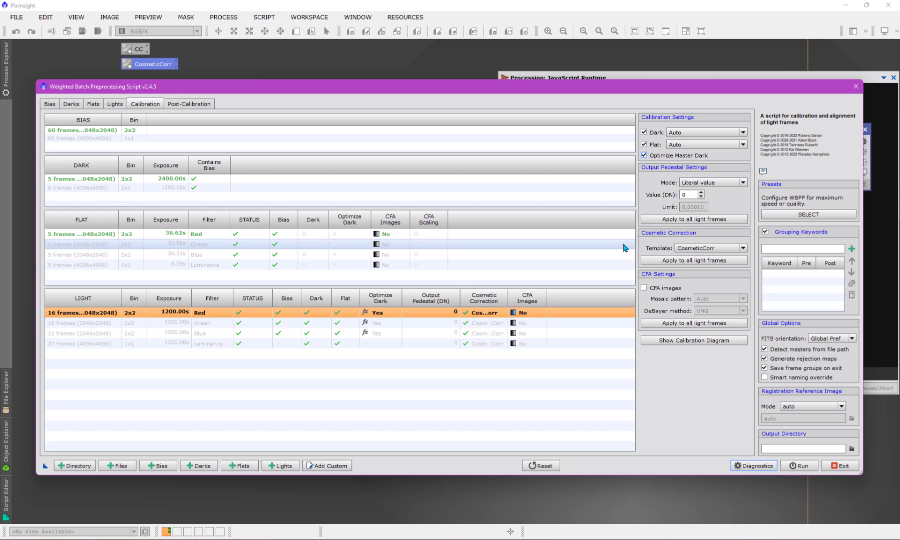
left_click(163, 188)
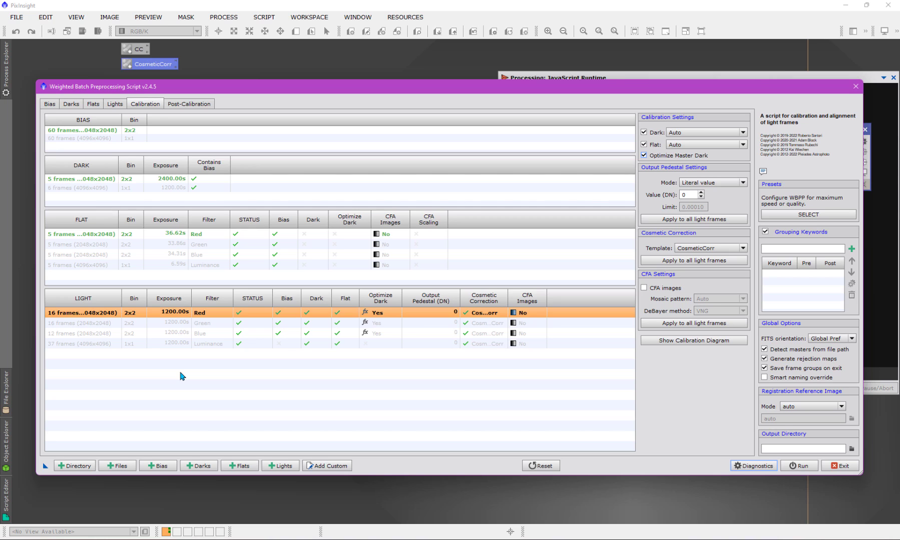
left_click(158, 265)
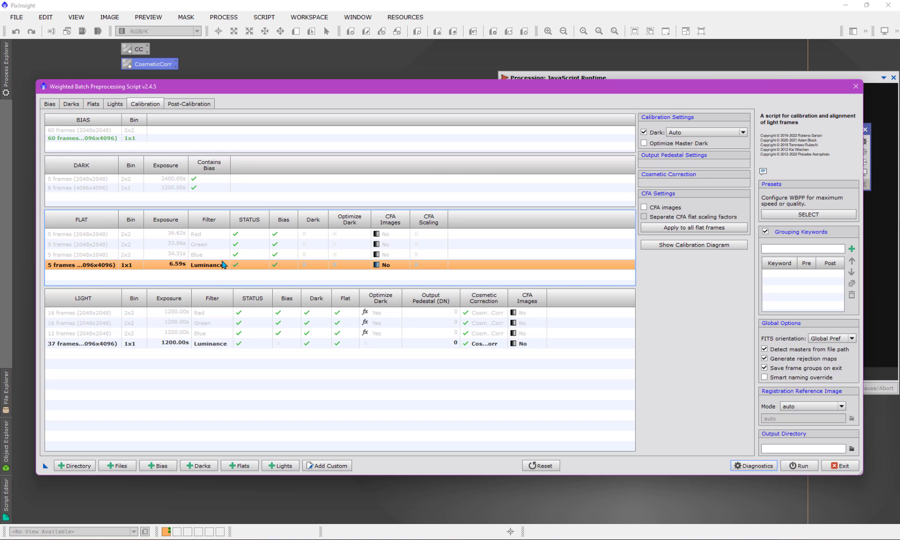
left_click(203, 323)
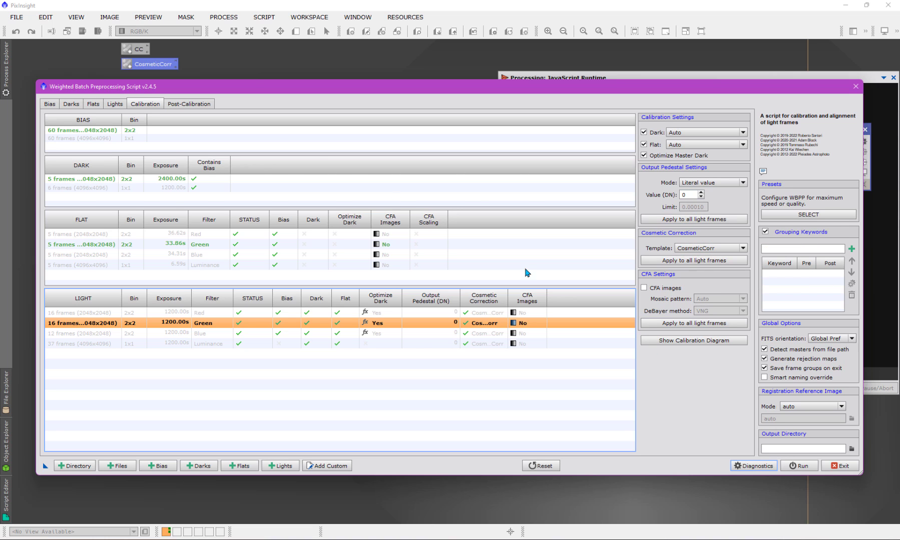
On the Lights page, choose PSF Scale SNR subframe weighting and uncheck Generate drizzle data.
left_click(120, 104)
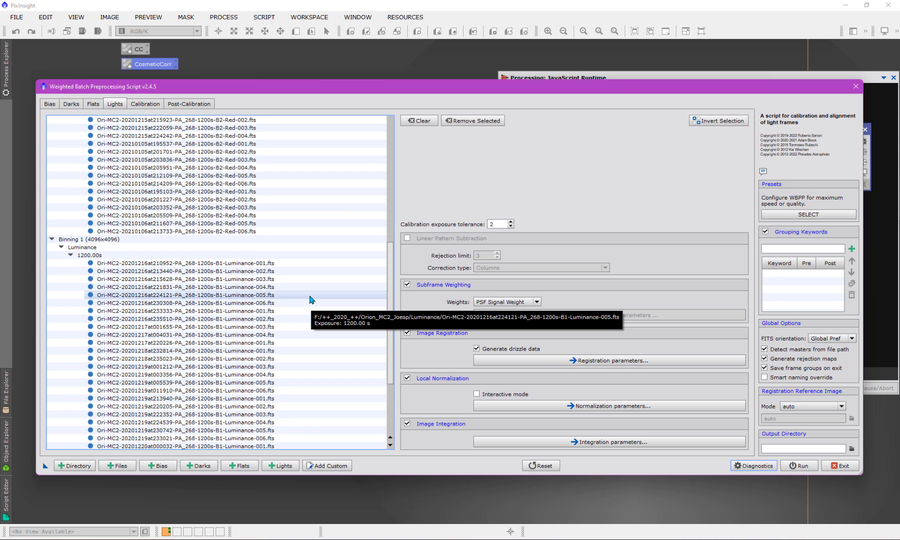
left_click(514, 302)
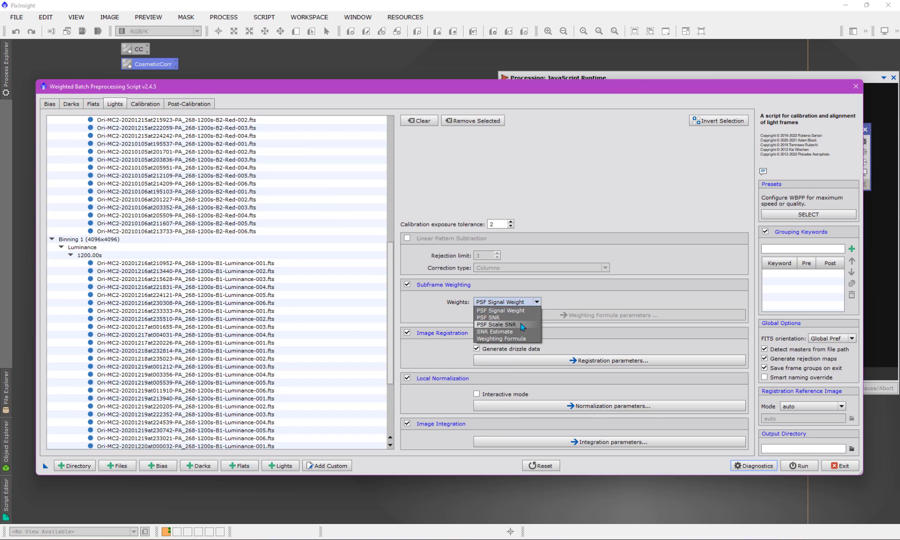
left_click(521, 326)
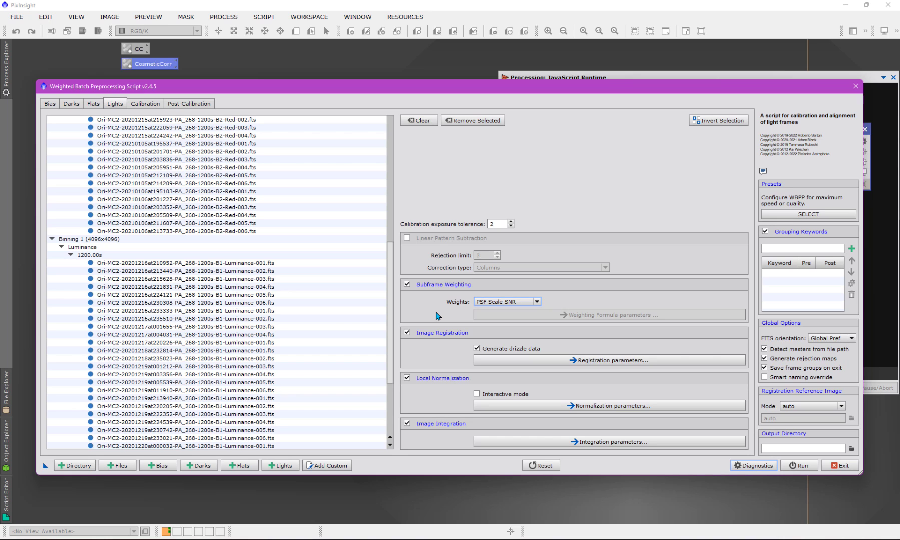
left_click(476, 349)
Review and close the Image Registration parameters, then return to the Calibration page.
left_click(582, 363)
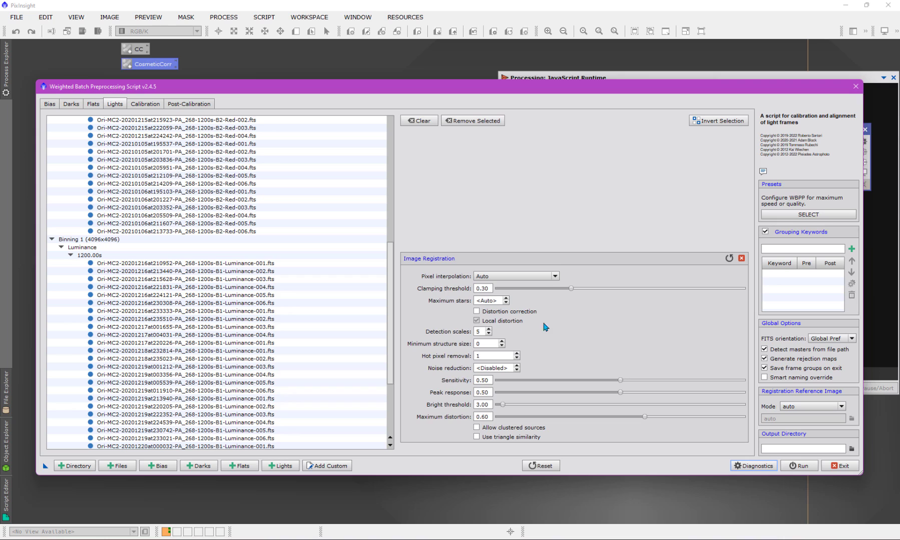
left_click(742, 260)
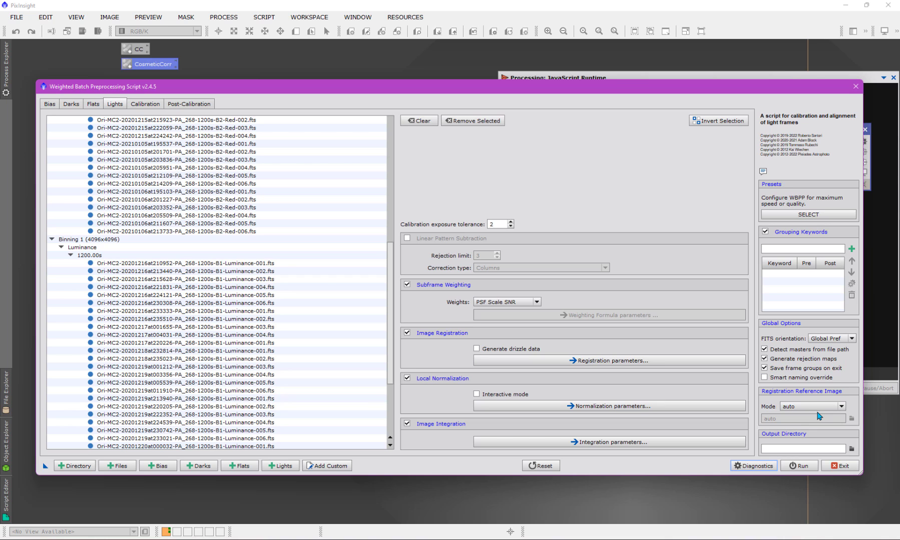
left_click(140, 104)
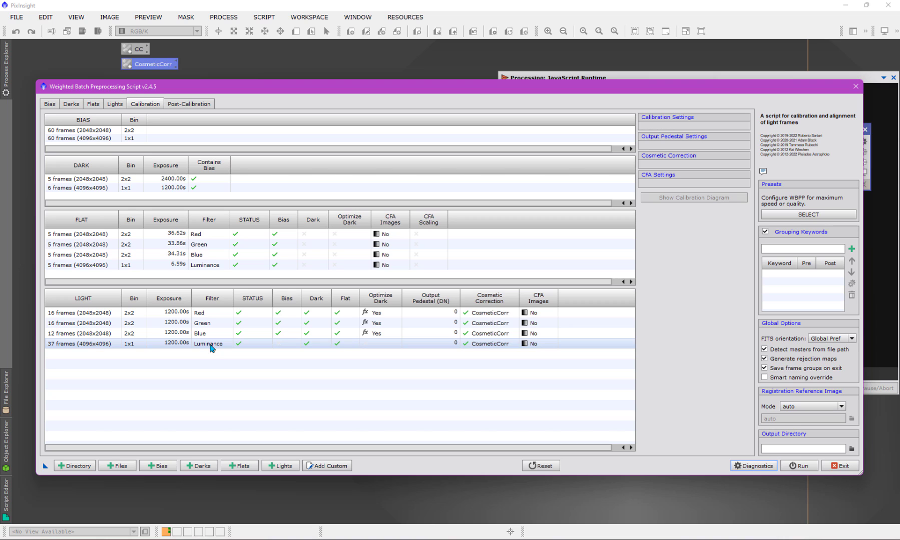
Review the Red, Green, Blue and Luminance light groups' calibration, then go back to the Lights page.
left_click(146, 315)
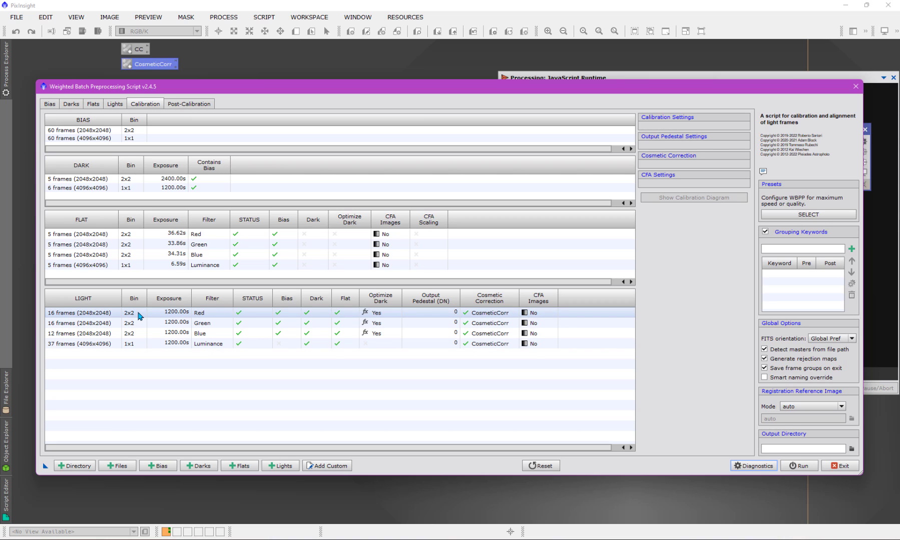
left_click(139, 345)
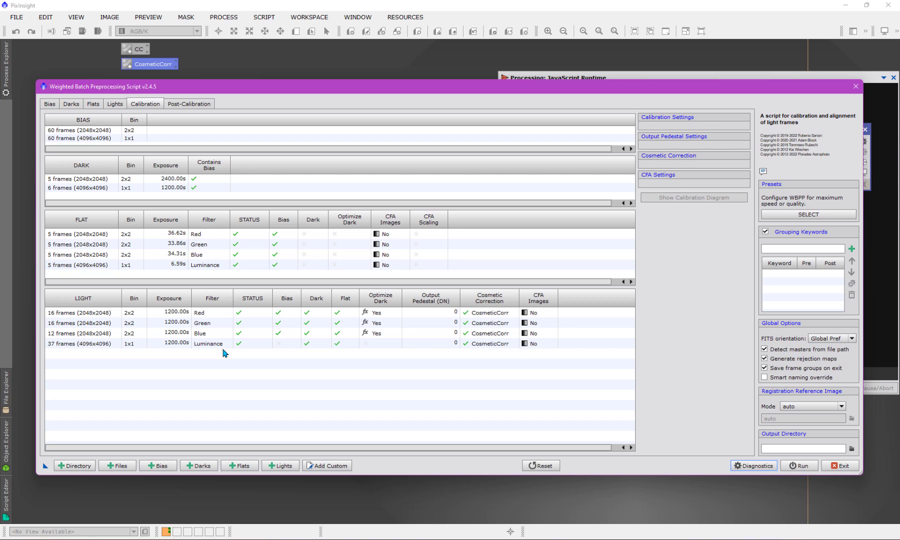
left_click(177, 343)
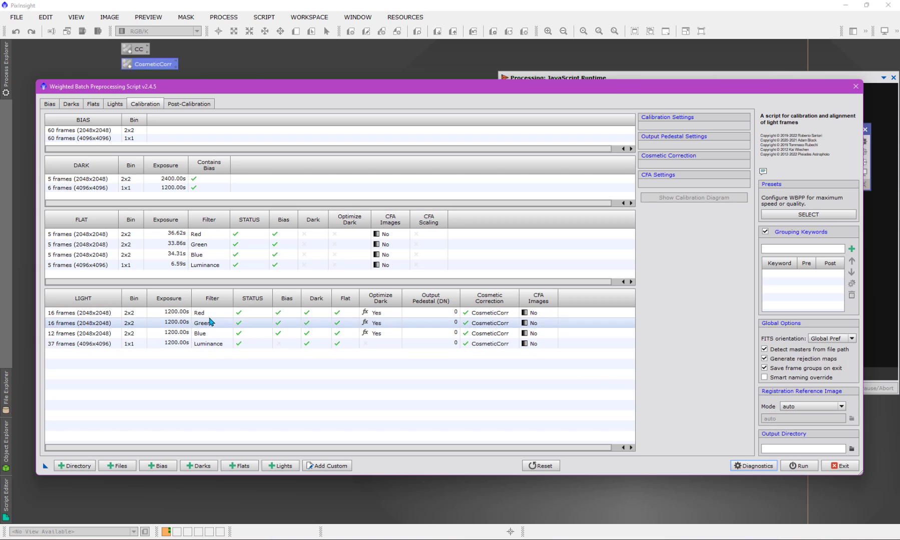
left_click(206, 335)
left_click(209, 344)
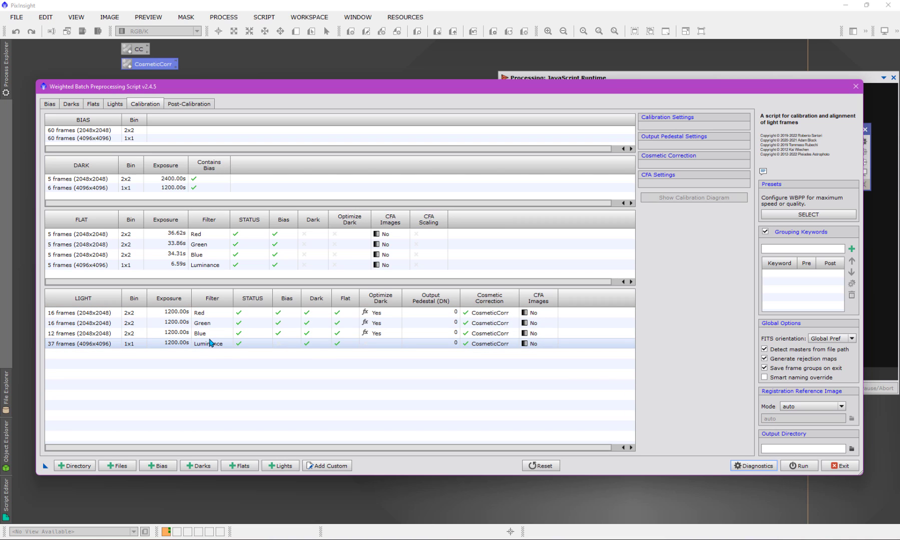
left_click(209, 338)
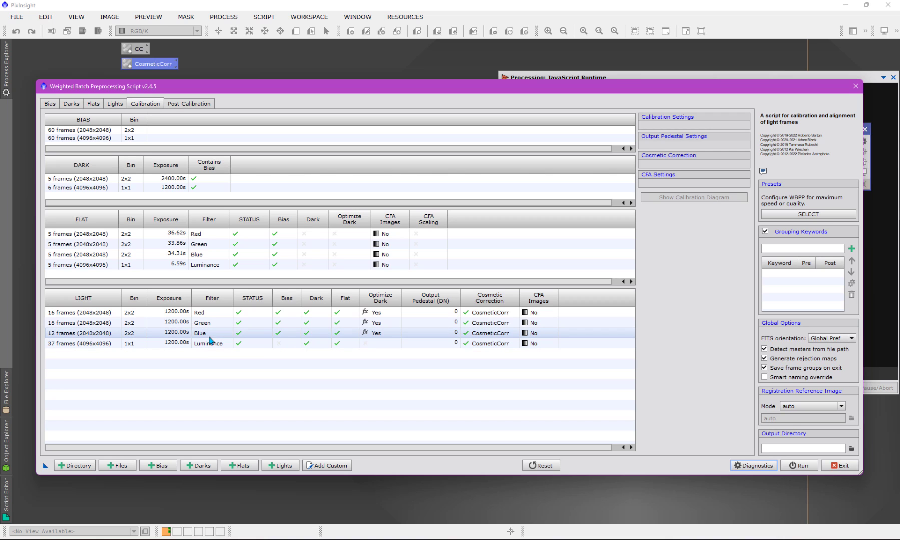
left_click(211, 344)
left_click(105, 313)
left_click(95, 322)
left_click(110, 345)
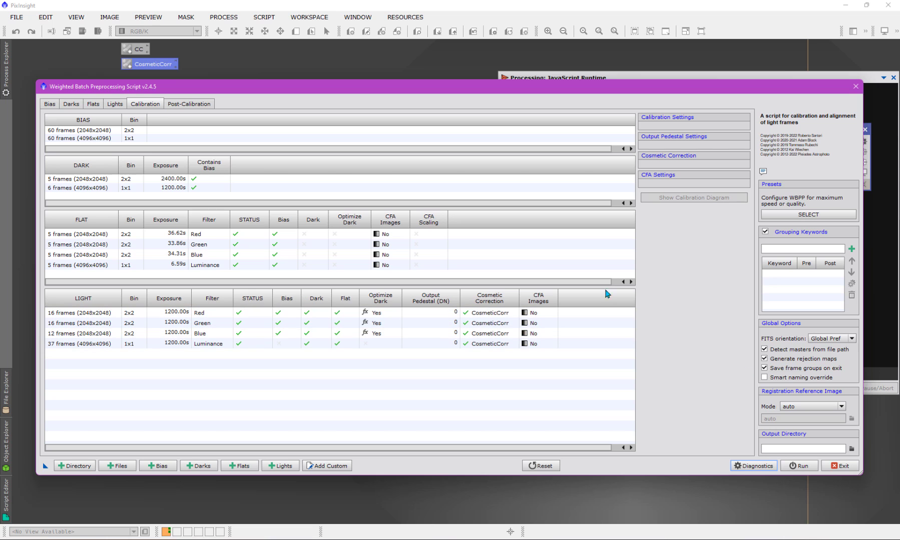
left_click(115, 104)
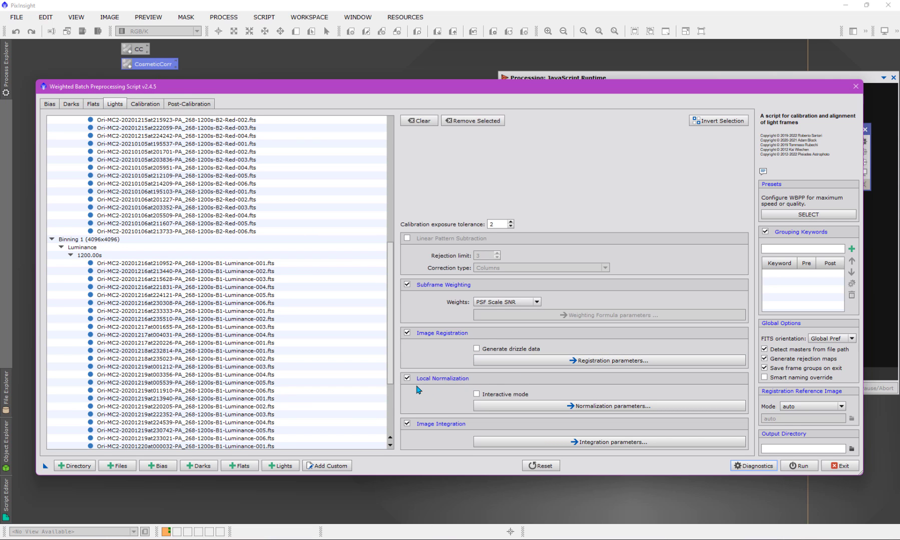
left_click(539, 409)
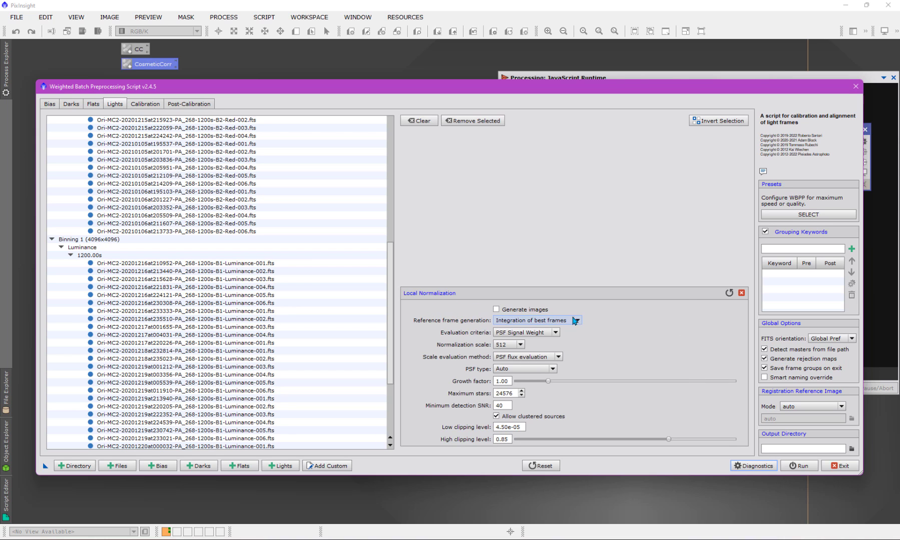
left_click(741, 292)
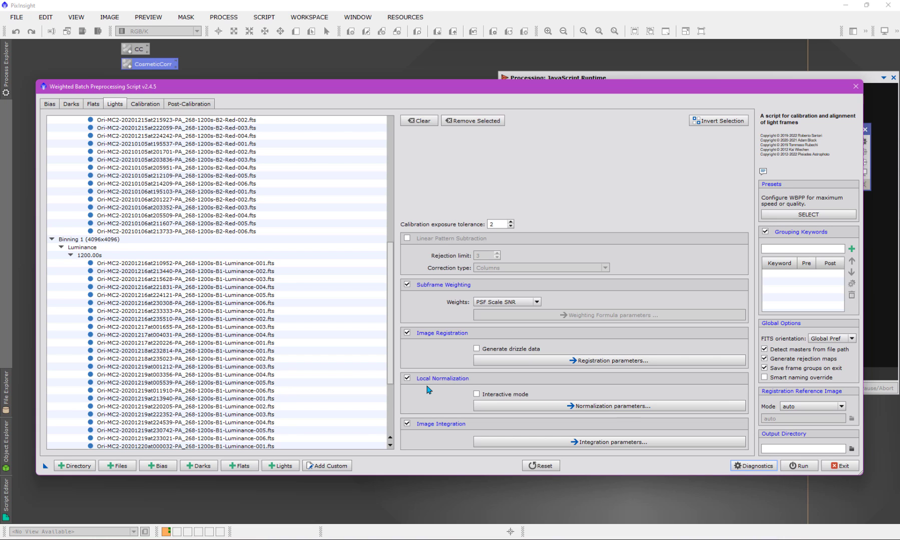
left_click(555, 406)
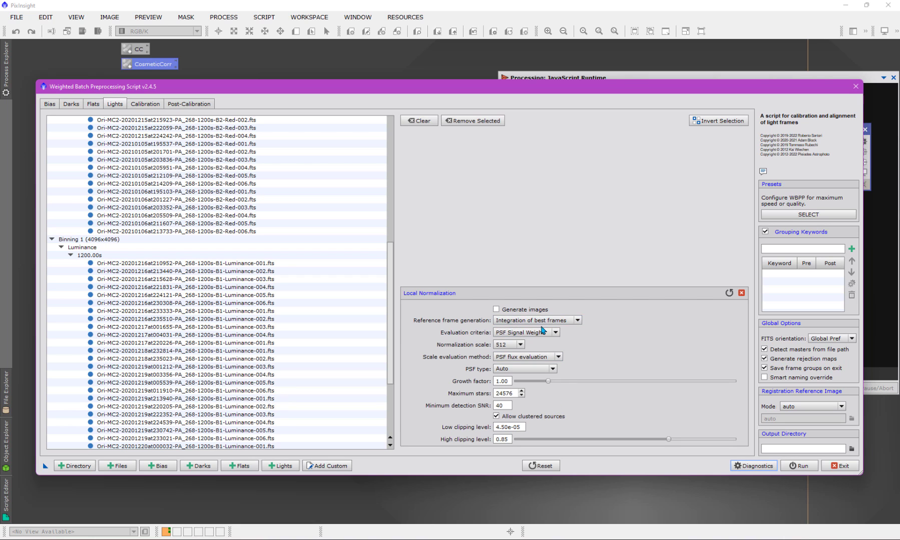
left_click(741, 294)
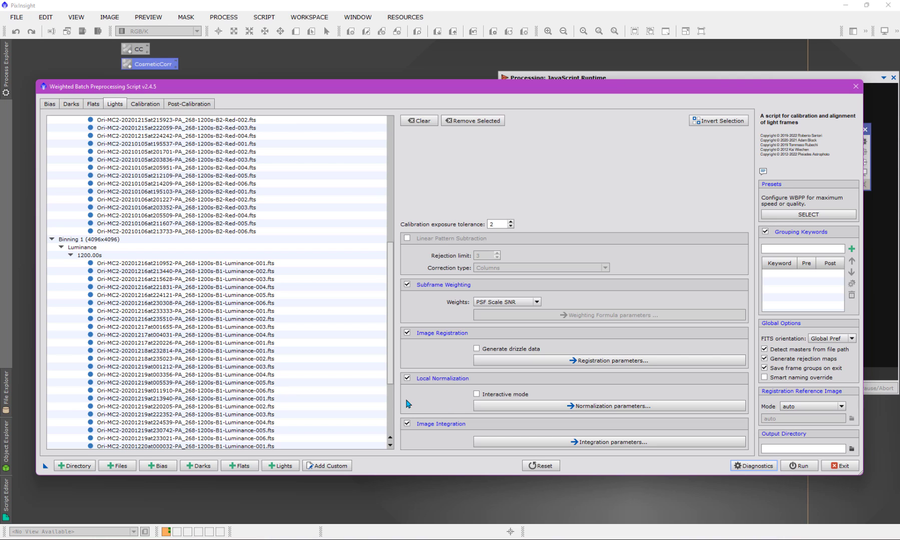
Enable Interactive local normalization and open Image Integration parameters to view the rejection algorithms.
left_click(477, 394)
left_click(543, 444)
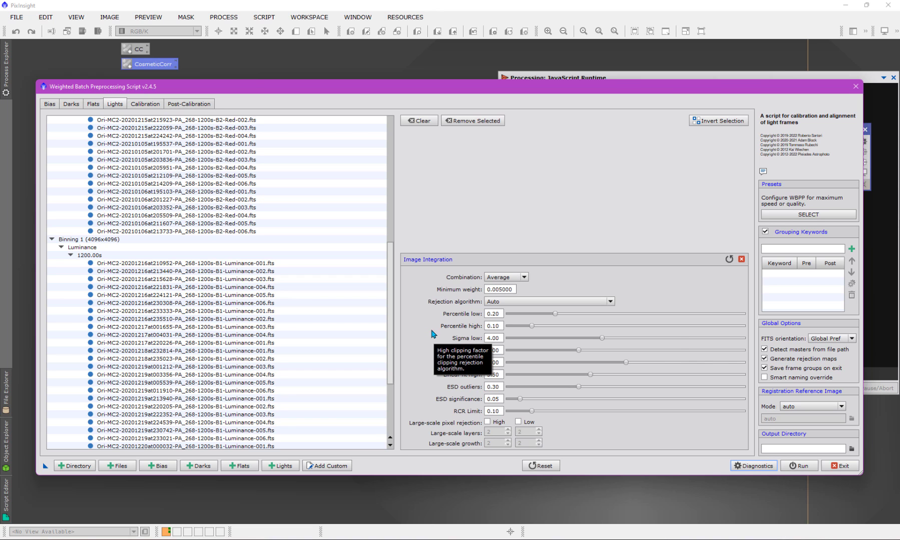
scroll(260, 282, "down", 1)
scroll(261, 281, "up", 10)
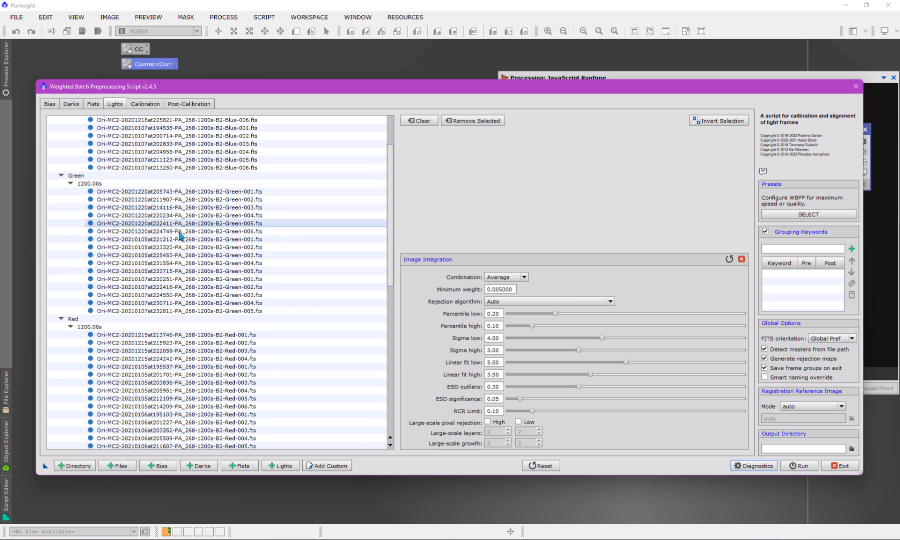
scroll(184, 246, "down", 14)
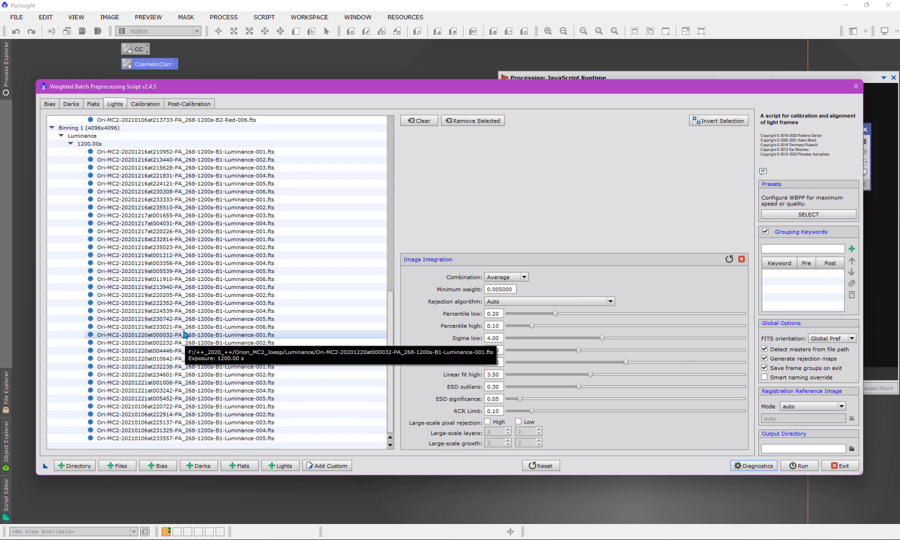
scroll(184, 330, "up", 8)
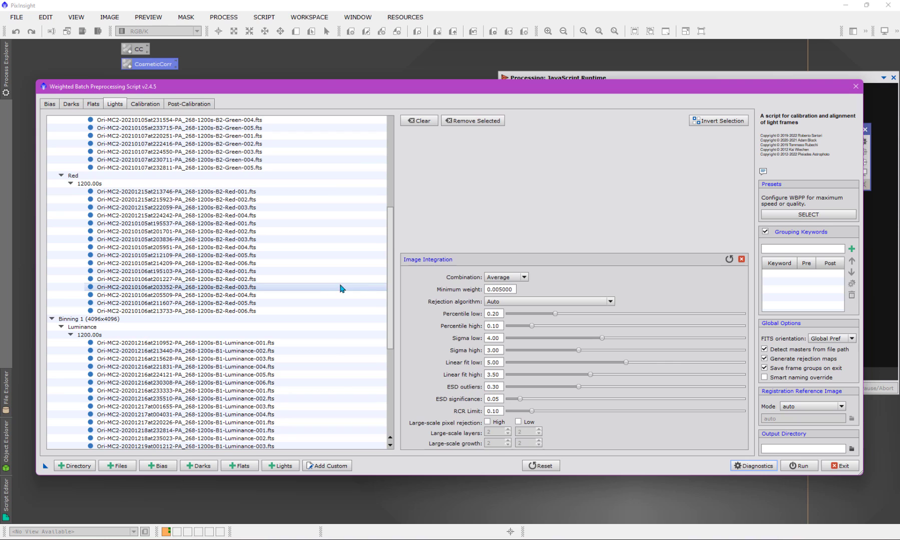
left_click(495, 302)
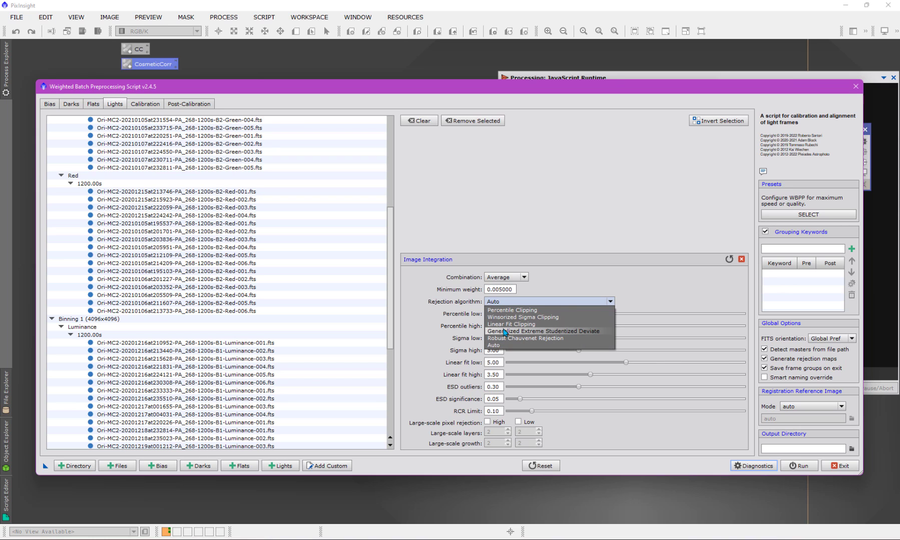
Keep Auto rejection and change the integration Minimum weight from 0.005 to .5.
left_click(420, 279)
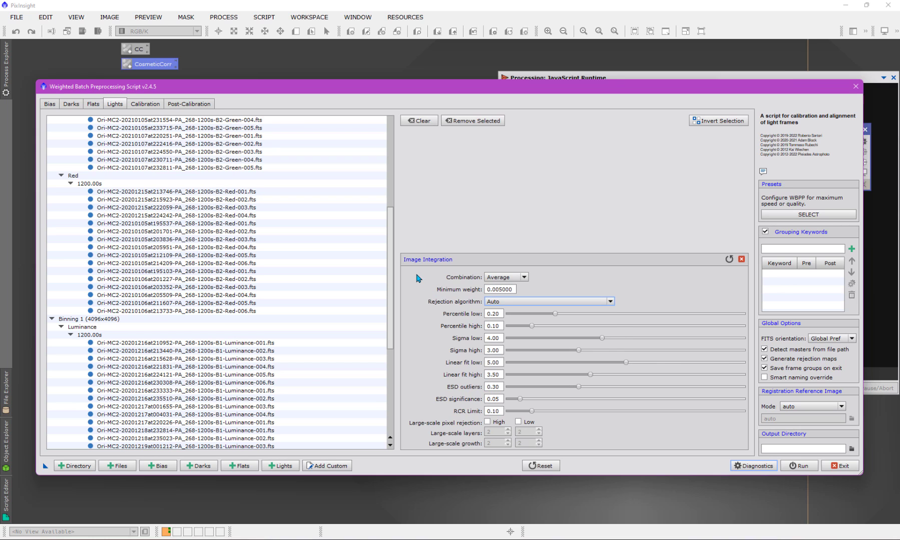
double_click(514, 291)
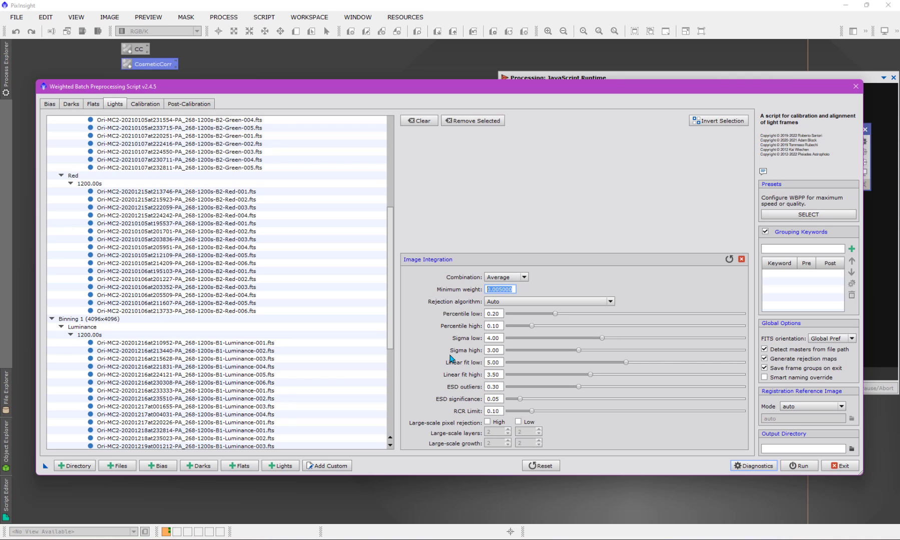
type(".5")
left_click_drag(503, 290, 477, 285)
mouse_move(434, 303)
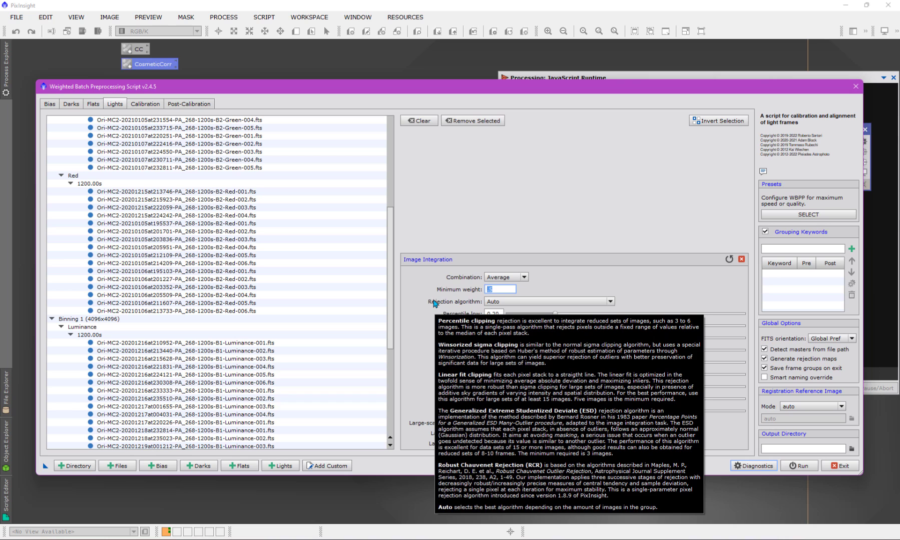
key("Return")
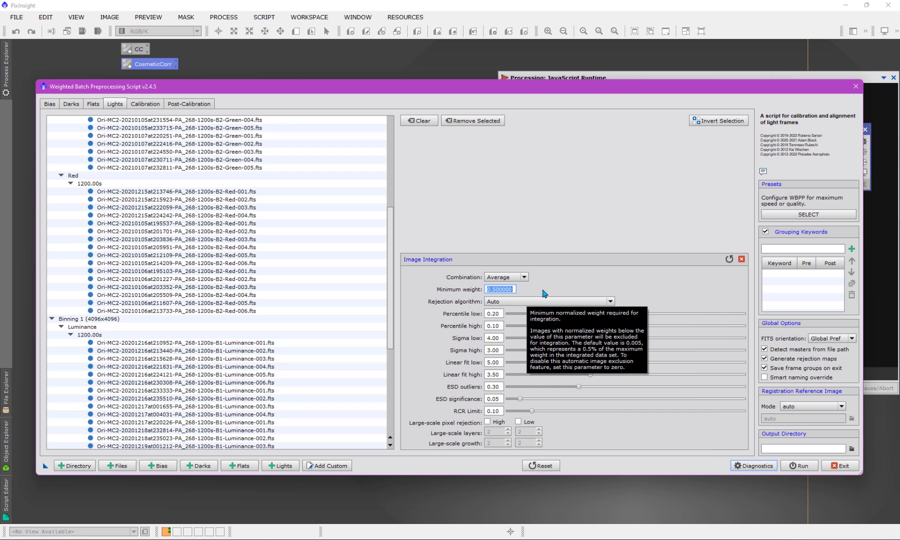
type(".5")
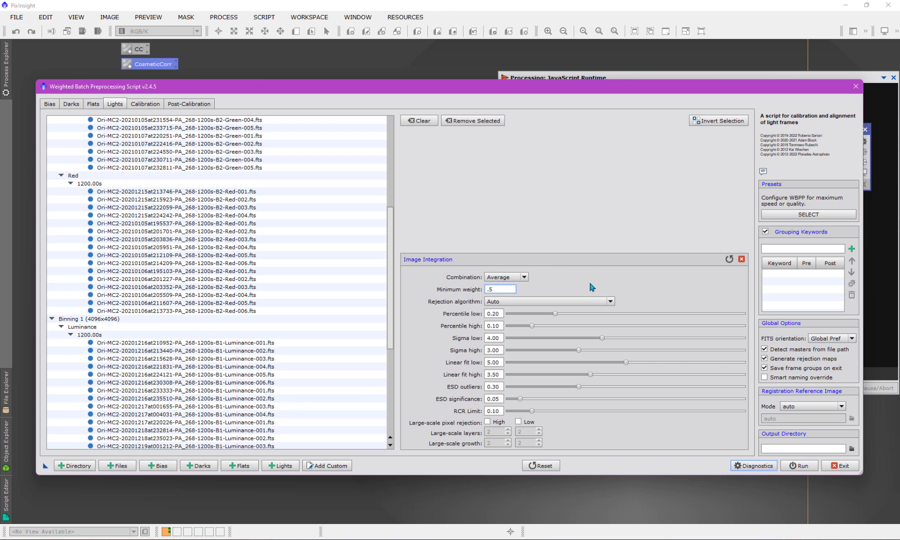
Close Image Integration parameters, check the Post-Calibration summary, and return to the Calibration page.
left_click(741, 259)
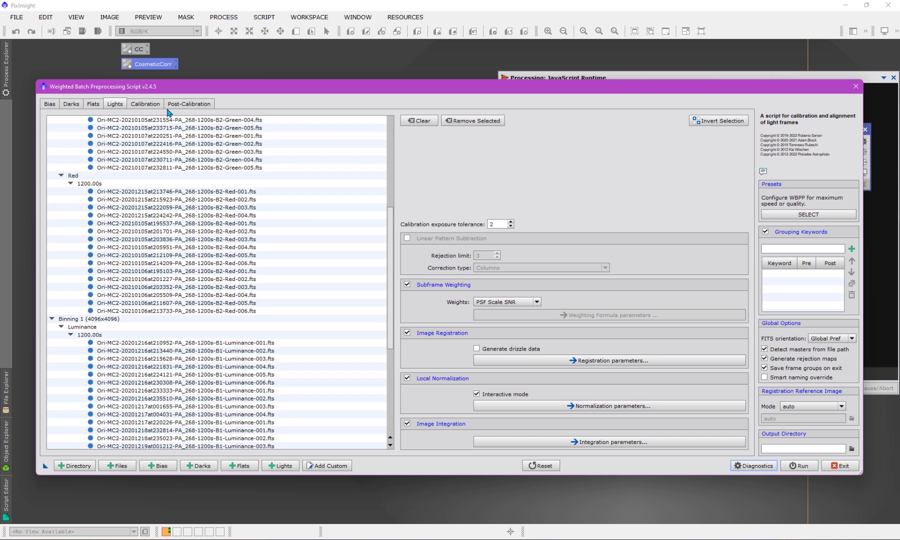
left_click(198, 105)
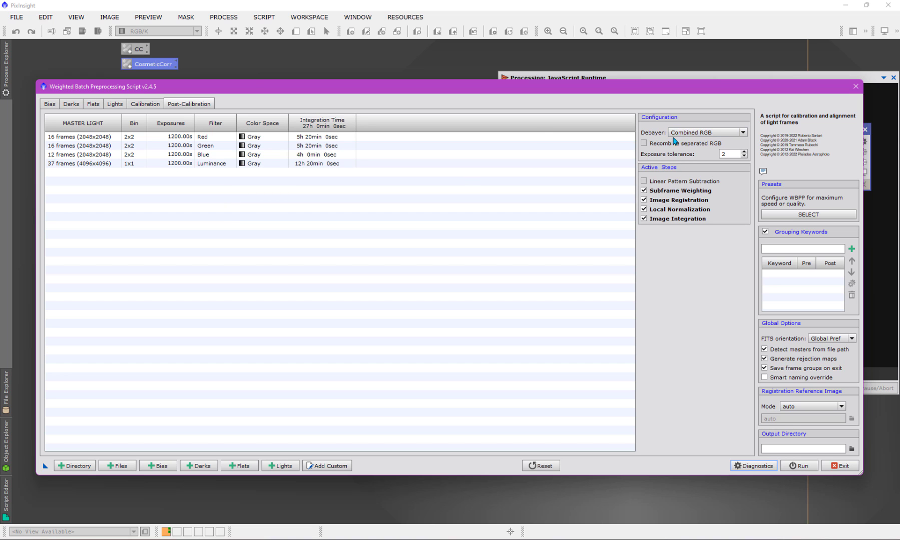
left_click(142, 105)
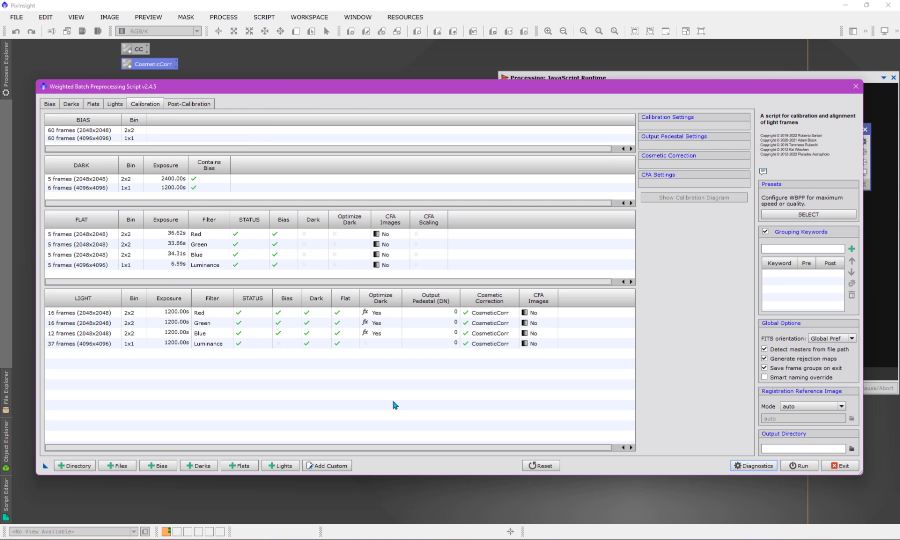
Create a Results folder inside Orion_MC2_Joesp and select it as the output directory.
left_click(851, 449)
right_click(314, 328)
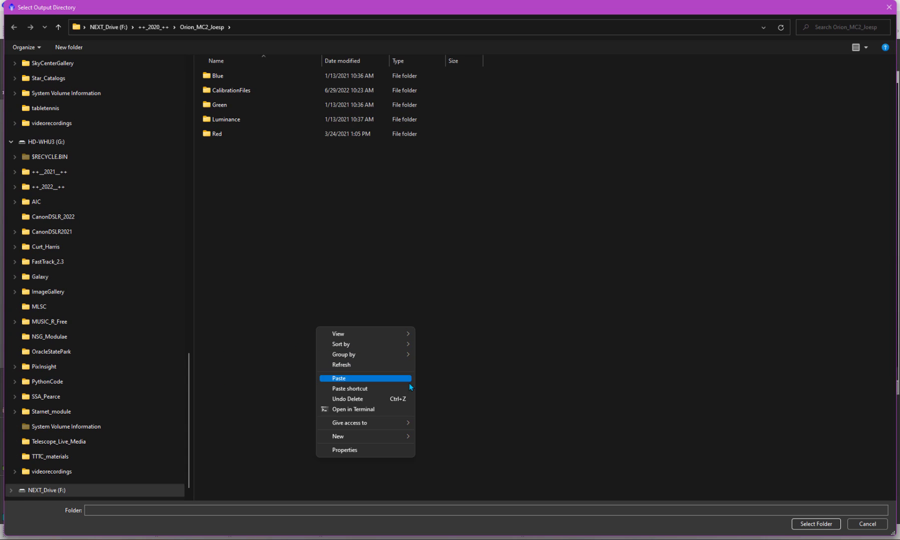
mouse_move(370, 437)
left_click(438, 439)
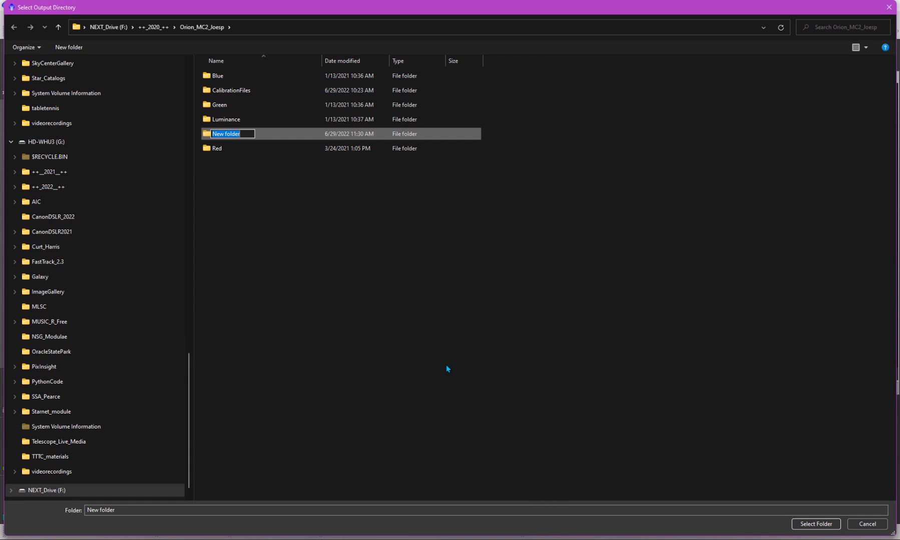
type("Results")
left_click(447, 368)
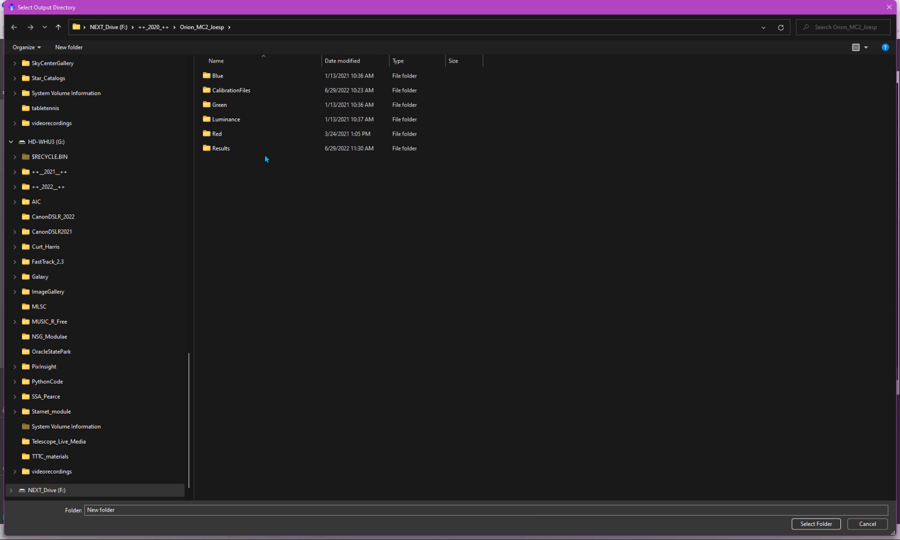
double_click(232, 149)
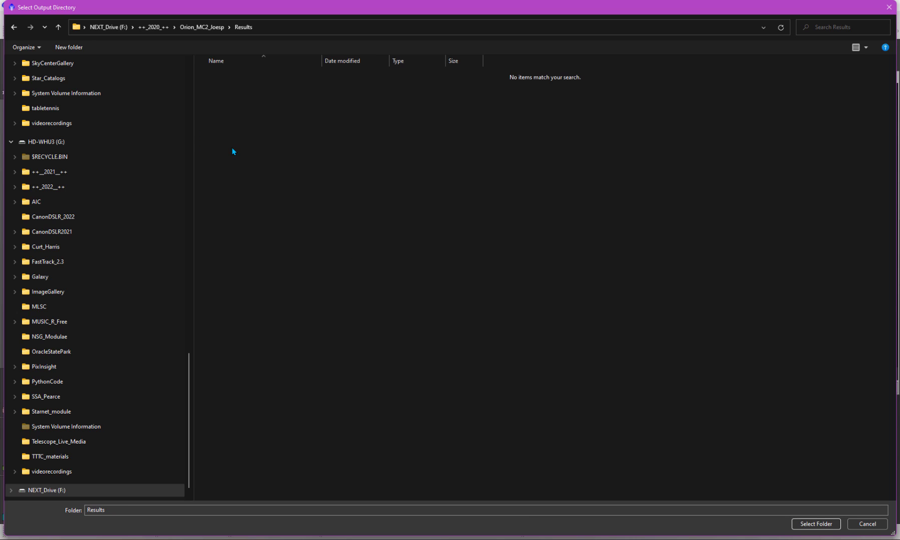
left_click(213, 29)
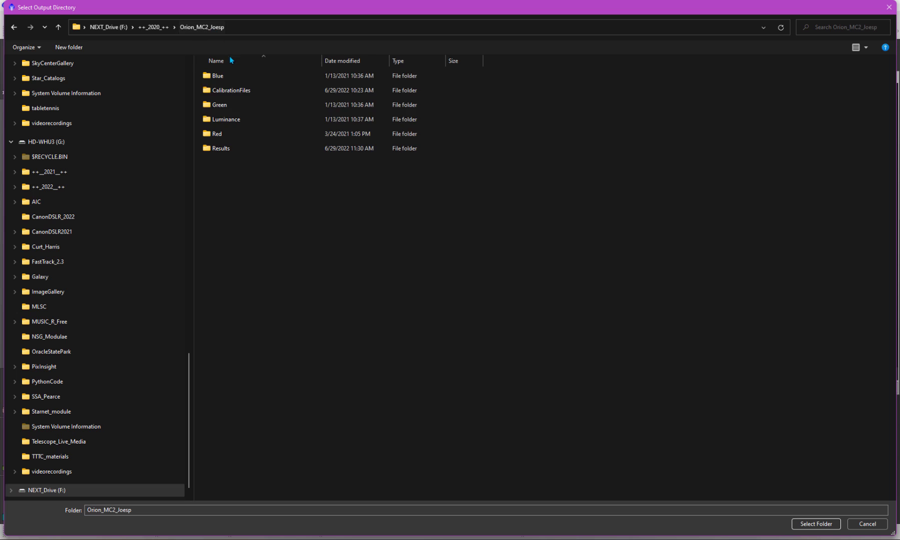
double_click(233, 149)
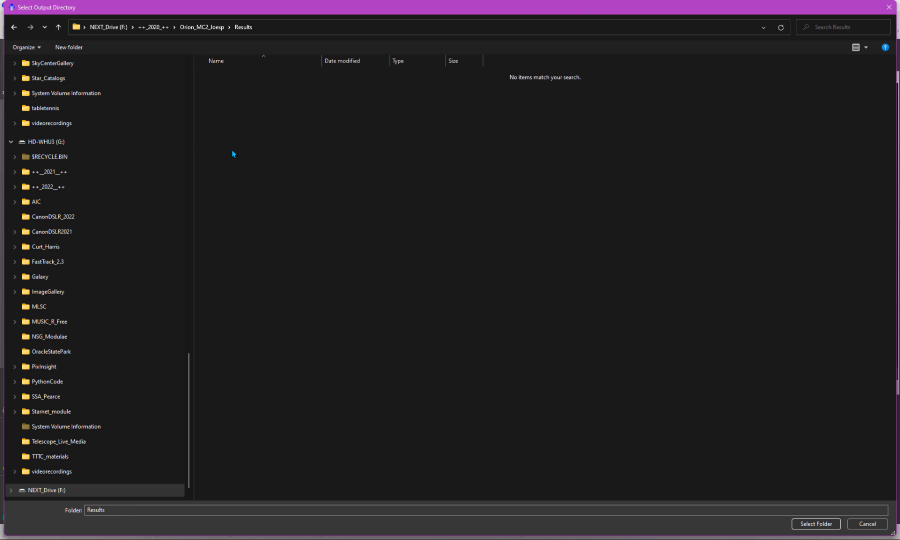
left_click(832, 525)
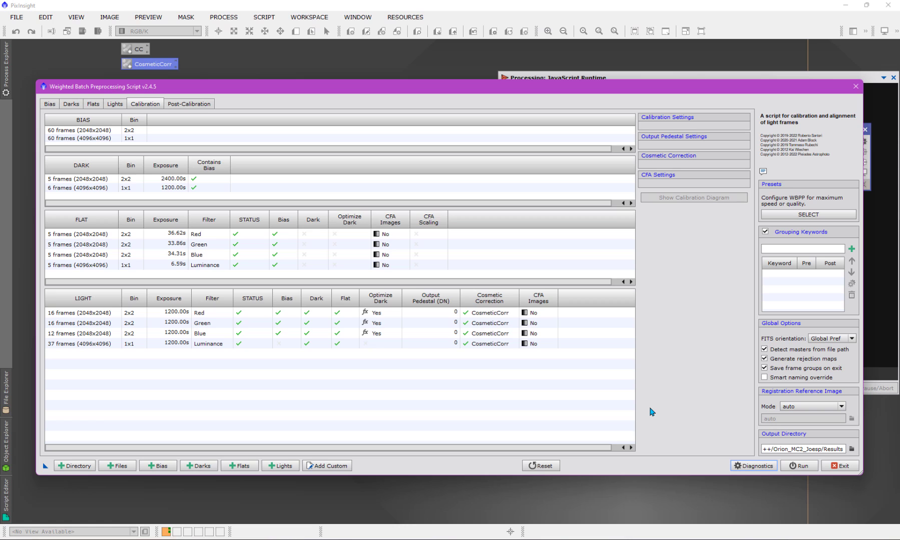
Run the batch, review the diagnostic messages and disk space, and continue to start processing.
left_click(789, 467)
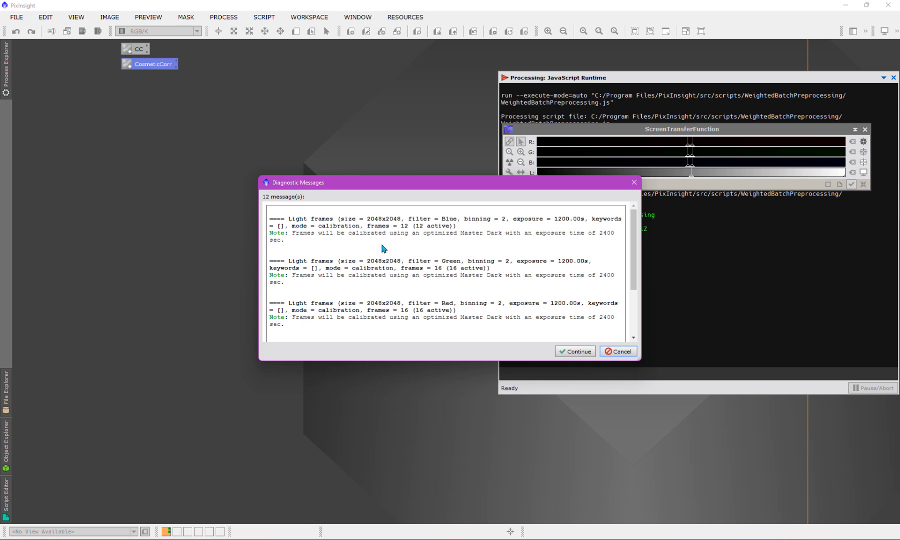
scroll(383, 248, "down", 1)
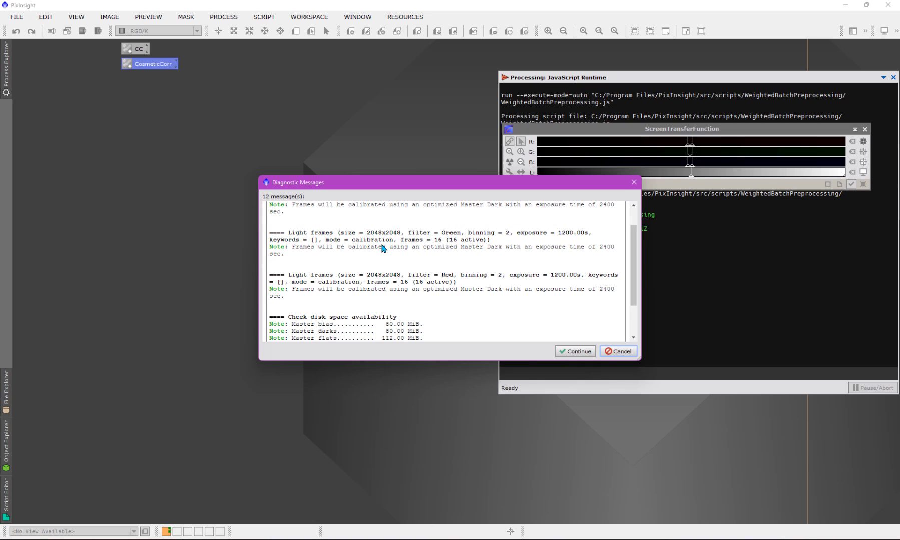
scroll(383, 248, "down", 2)
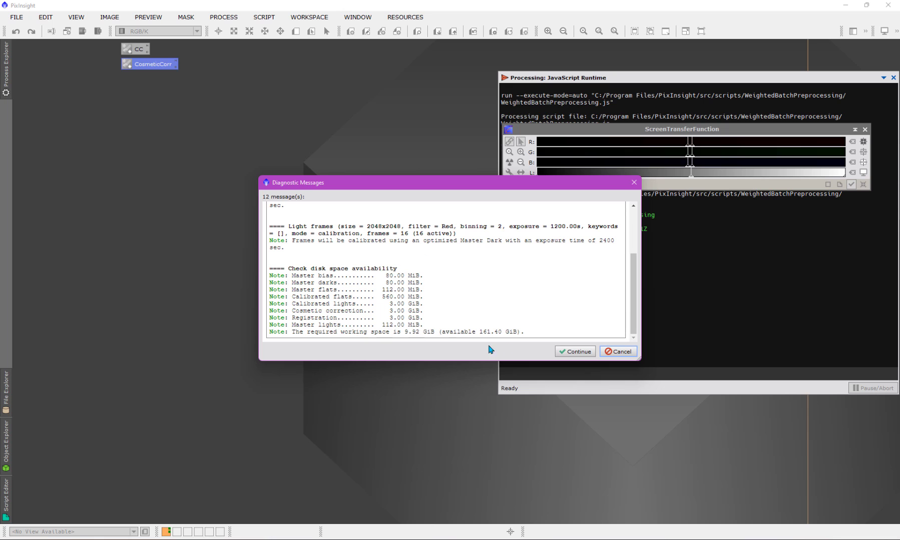
left_click(574, 351)
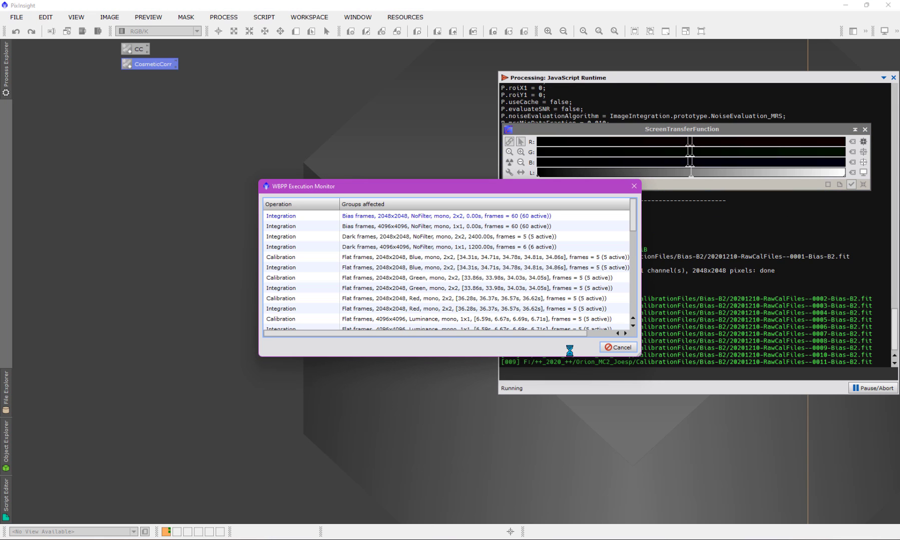
Move the execution monitor to the upper left and enlarge it to show the Status column.
left_click_drag(453, 188, 286, 115)
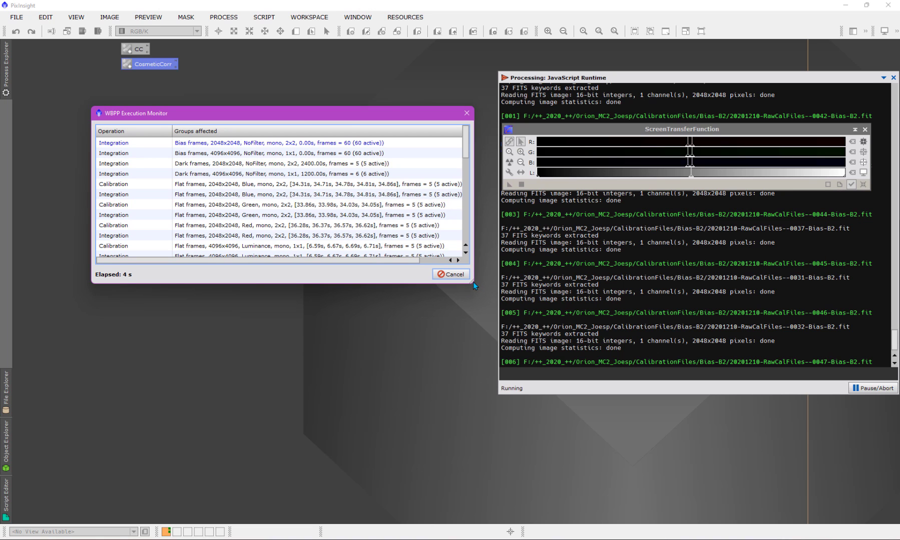
left_click_drag(473, 281, 671, 507)
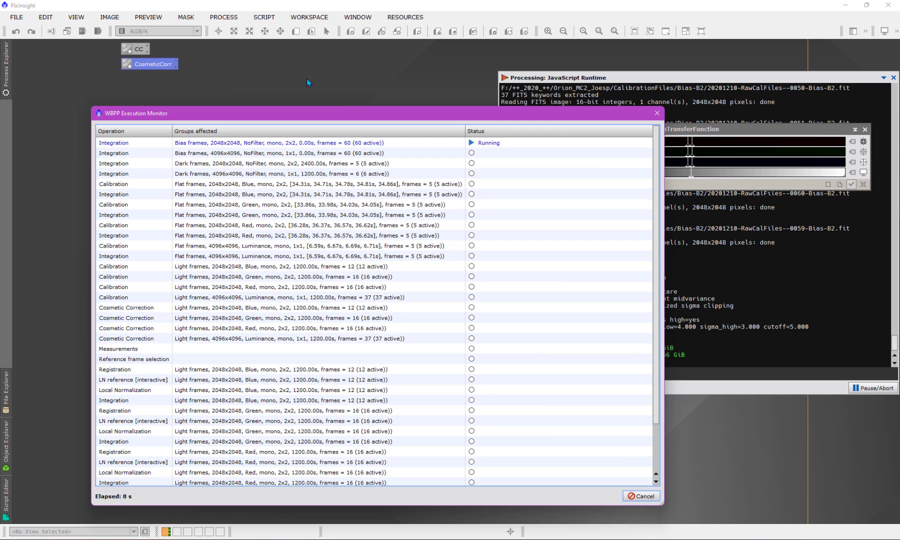